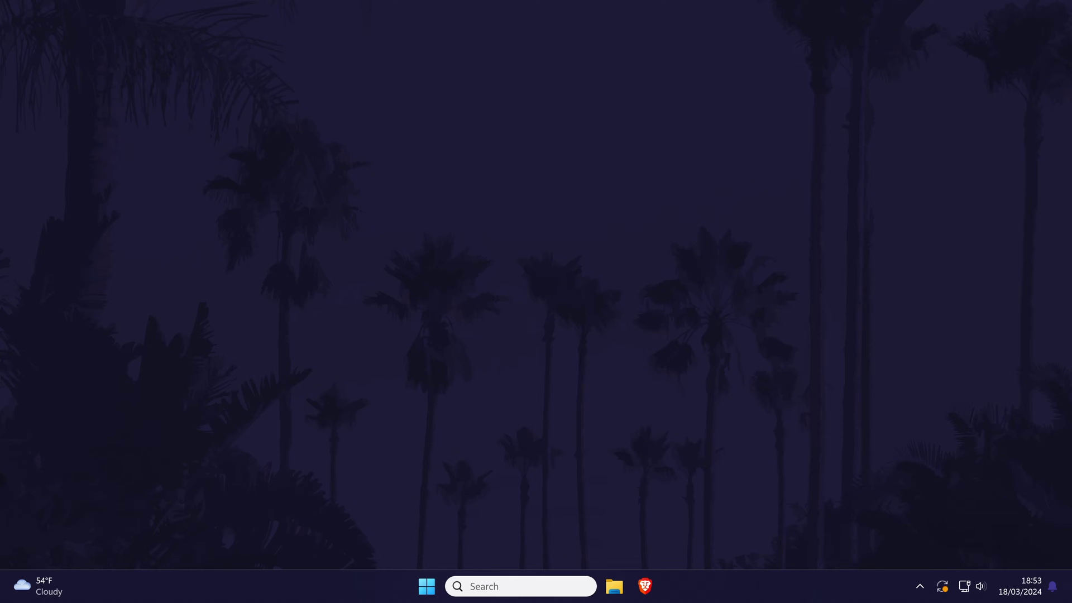
Remove the paired WH-1000XM4 headphones from Bluetooth & devices in Settings
key("super")
type("settings")
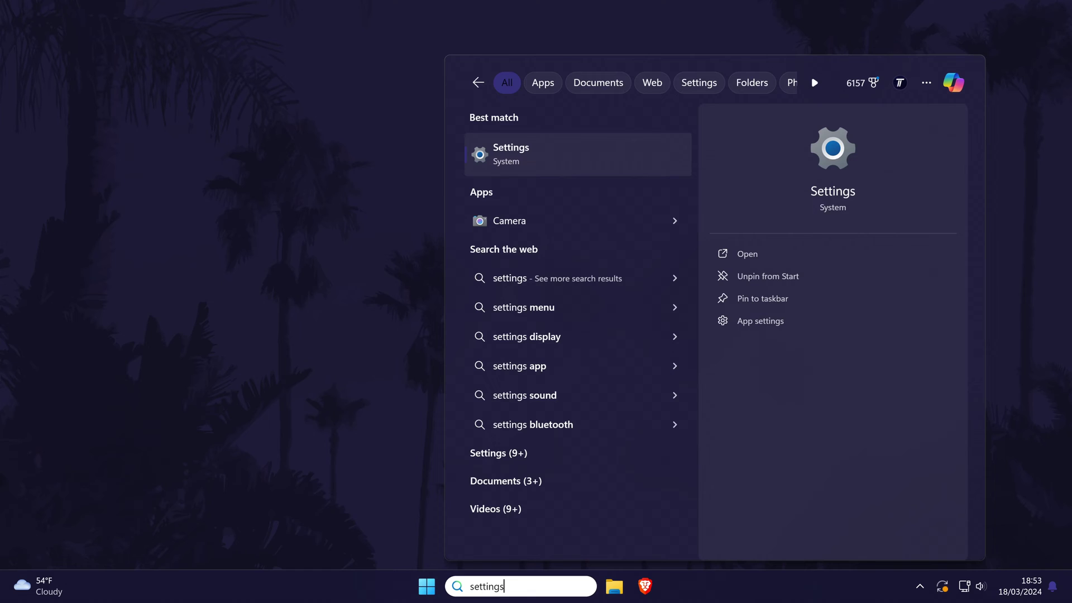
left_click(517, 152)
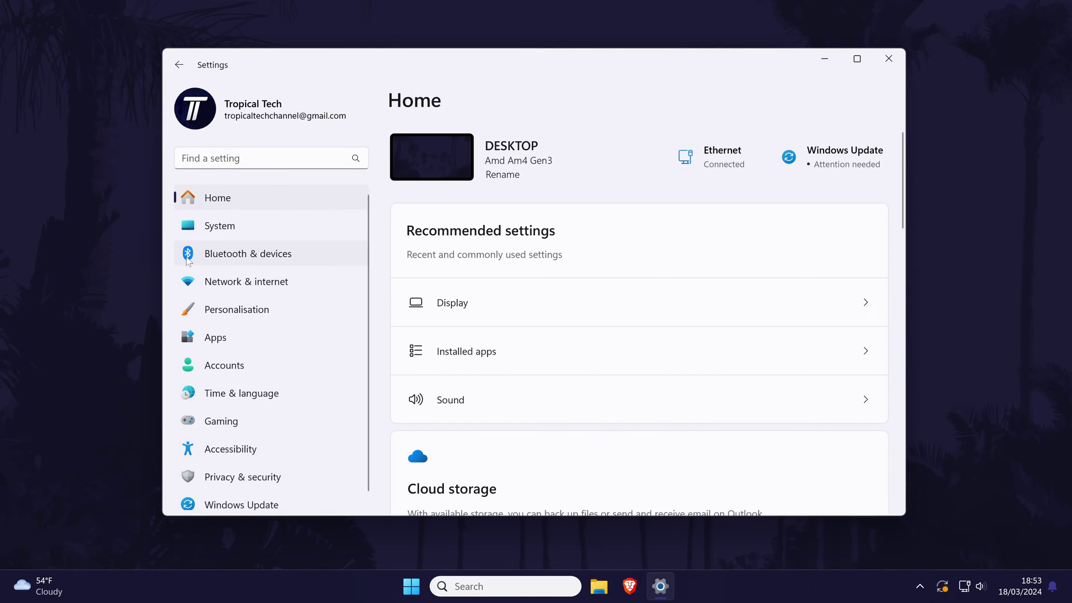
left_click(257, 254)
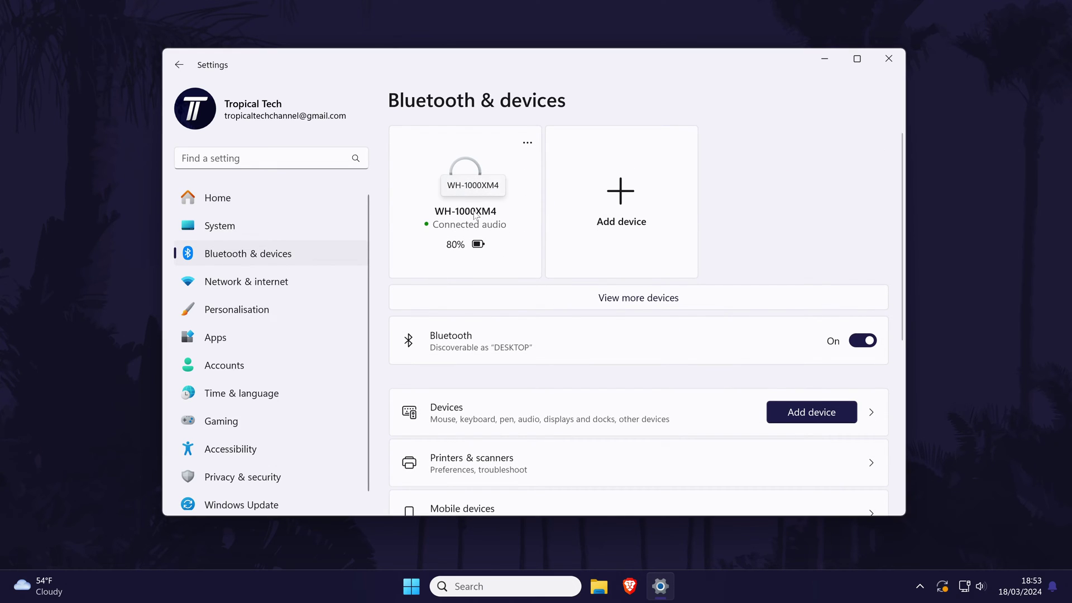
left_click(528, 142)
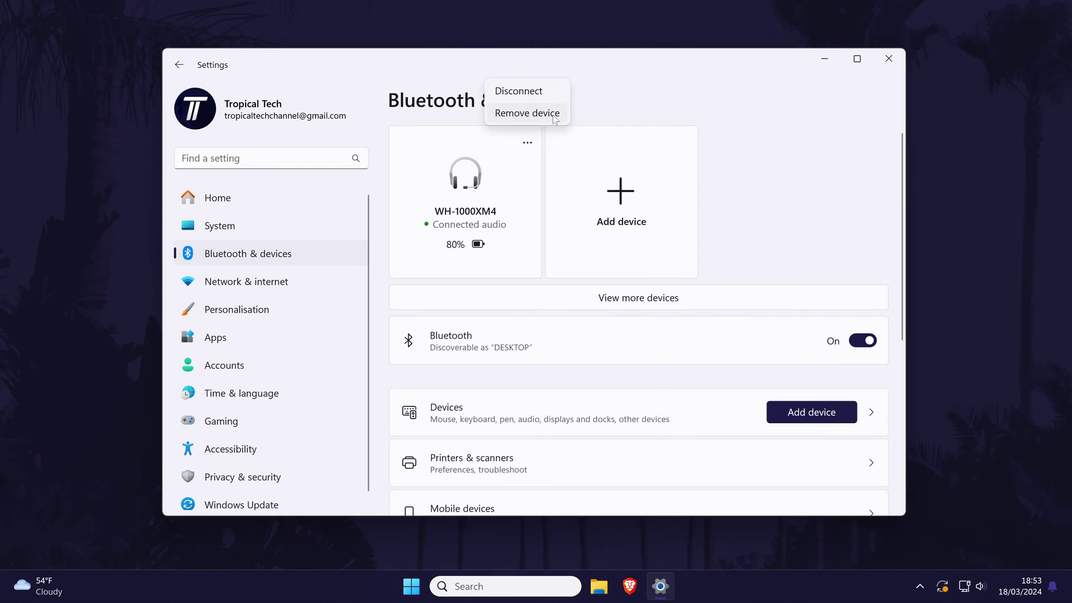
left_click(569, 125)
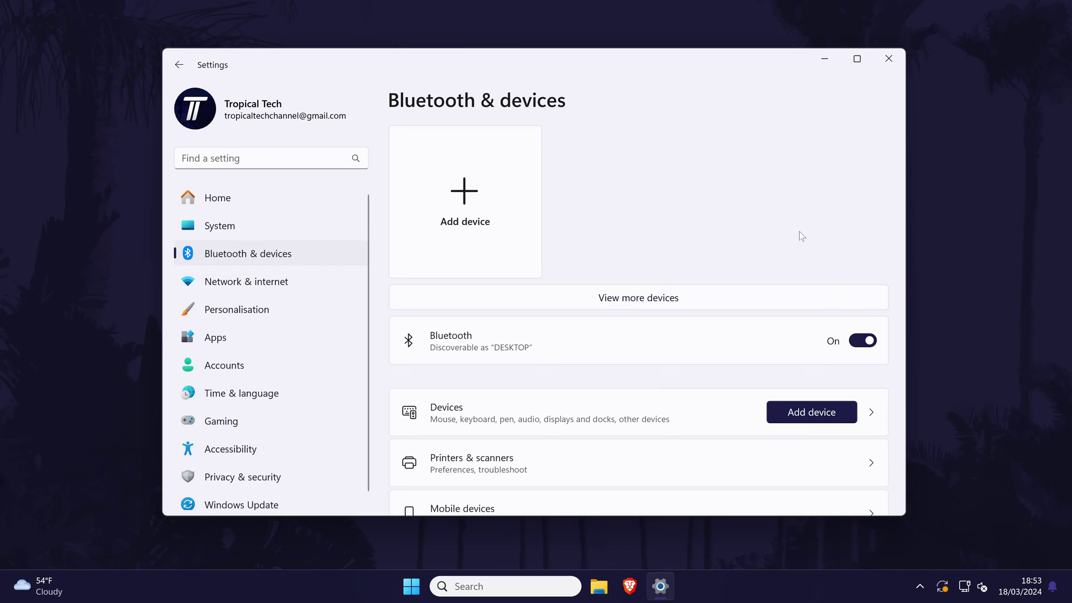
Pair the WH-1000XM4 headphones again via Add device > Bluetooth and finish
left_click(473, 207)
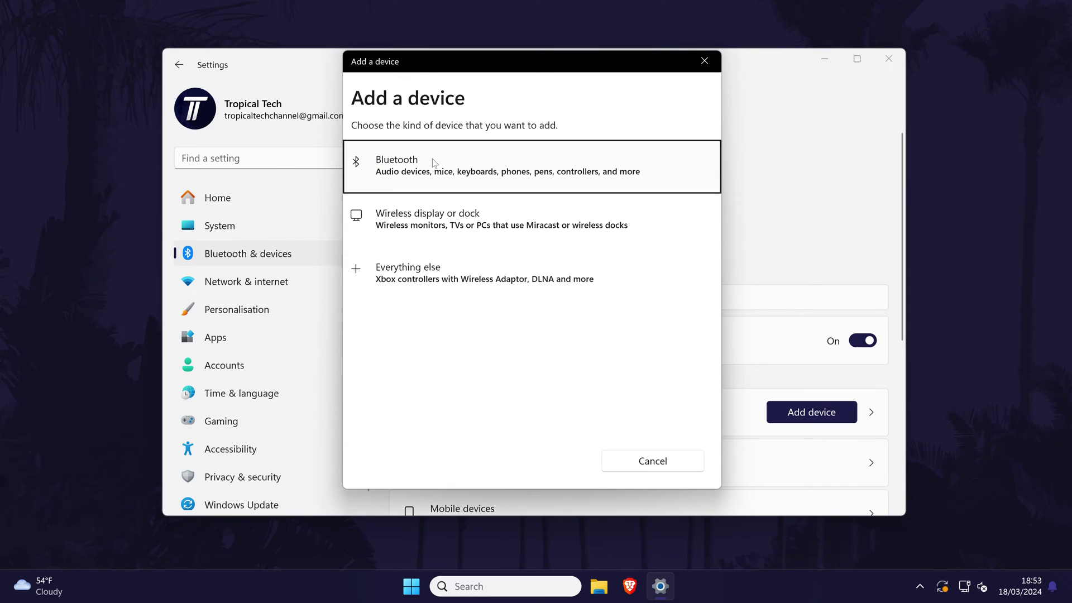
left_click(415, 174)
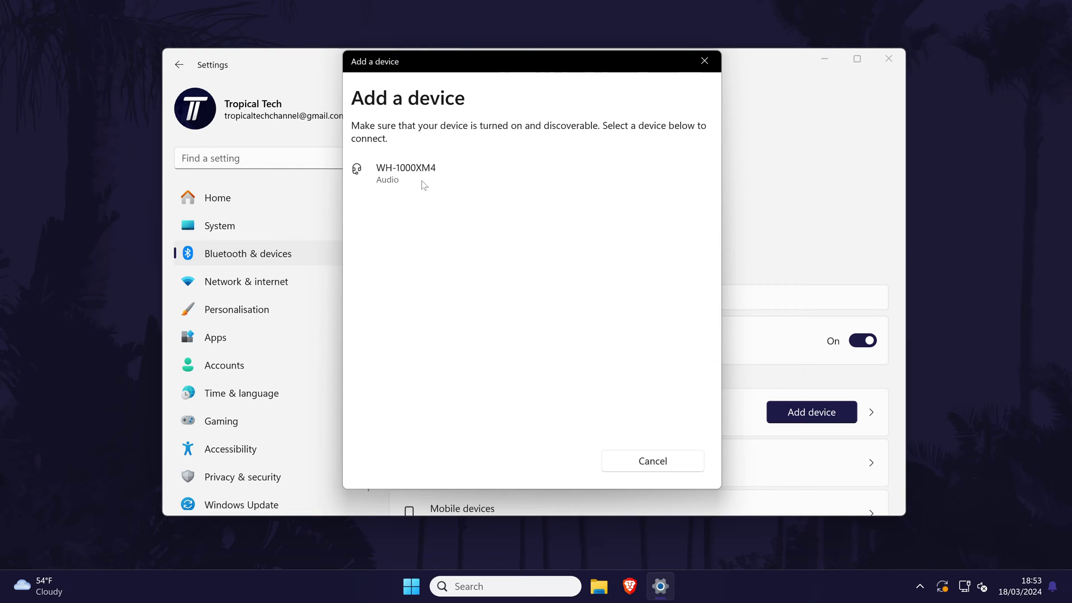
left_click(422, 181)
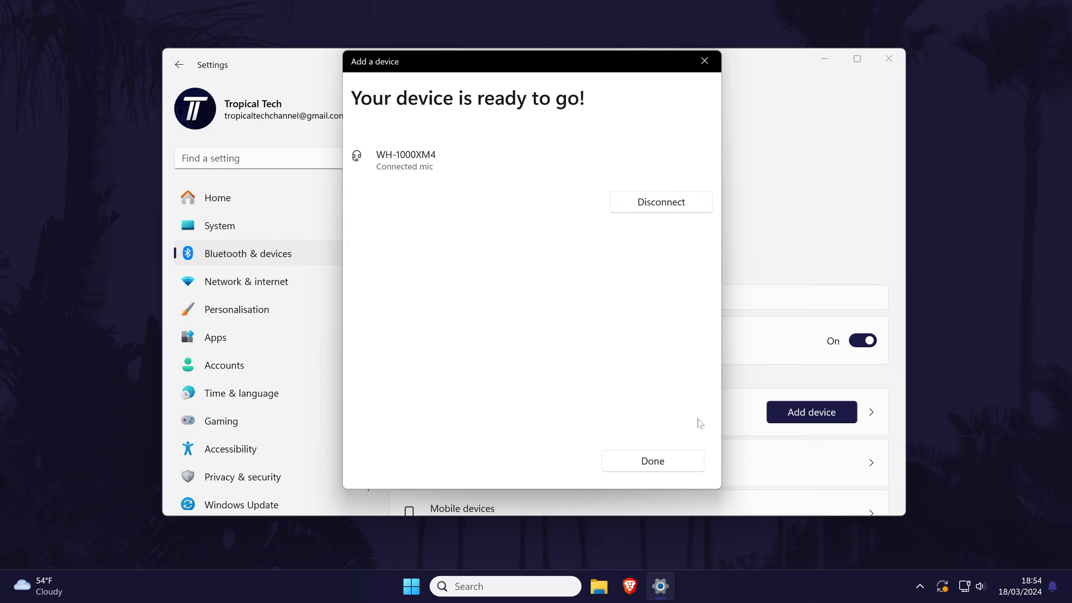
left_click(667, 462)
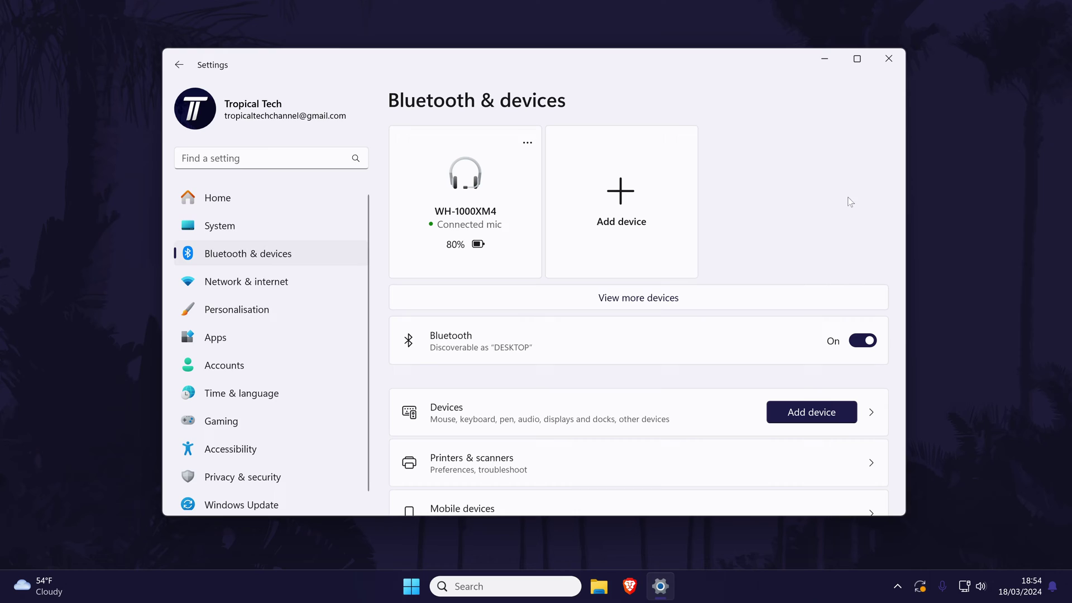
Toggle Bluetooth off and on, then dismiss the Xbox Wireless Controller's options menu
left_click(872, 341)
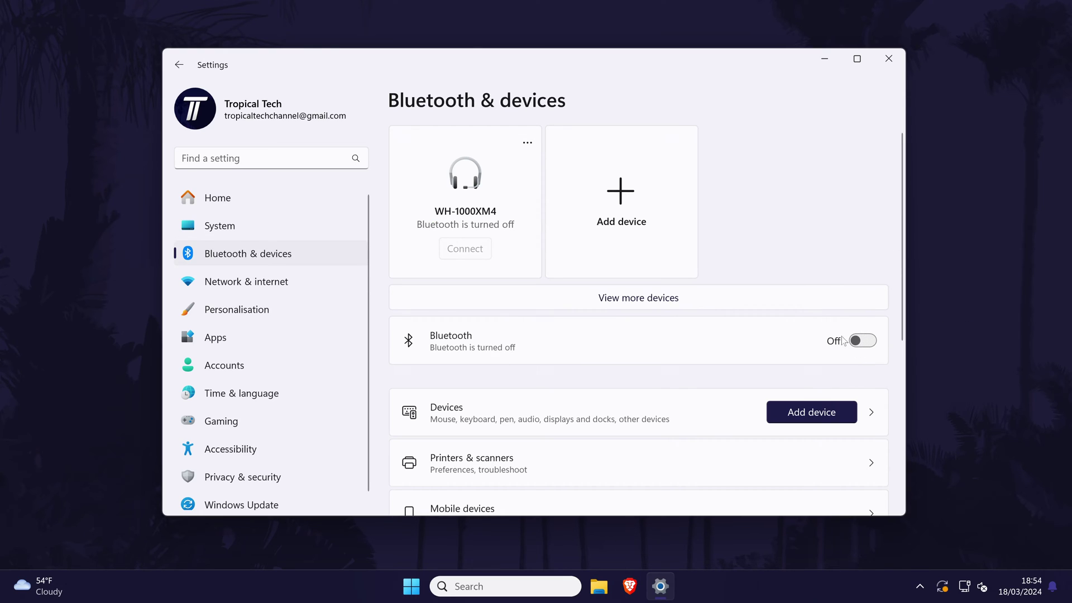
left_click(861, 341)
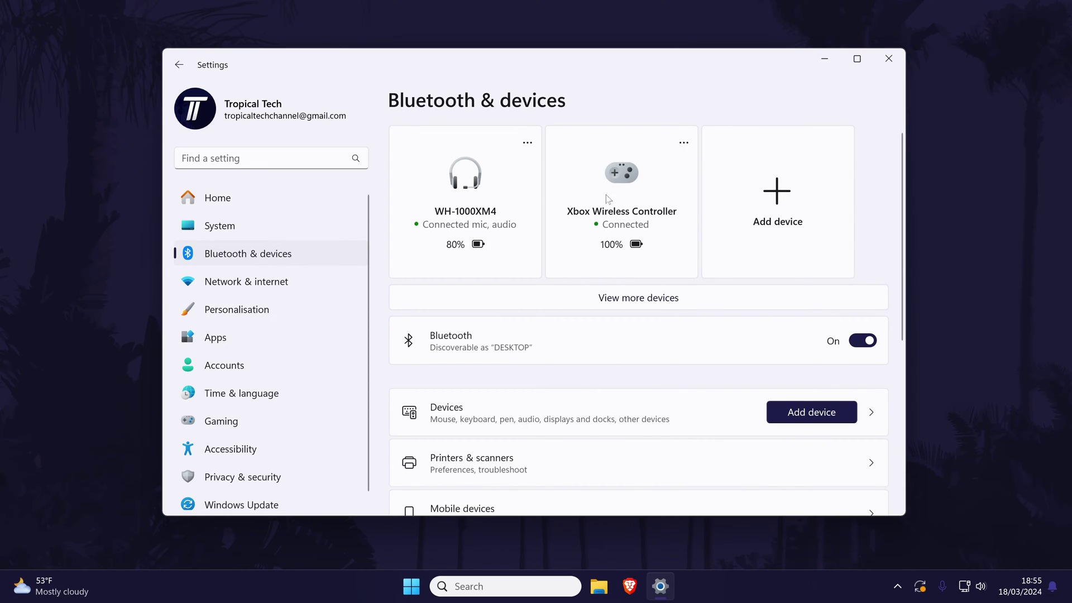
left_click(684, 143)
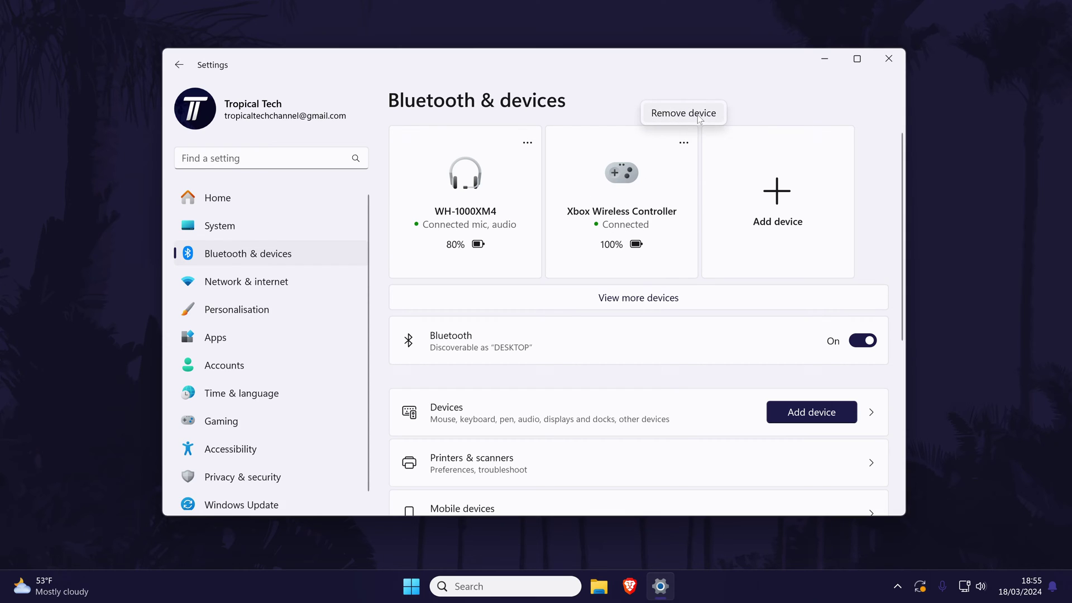
left_click(699, 117)
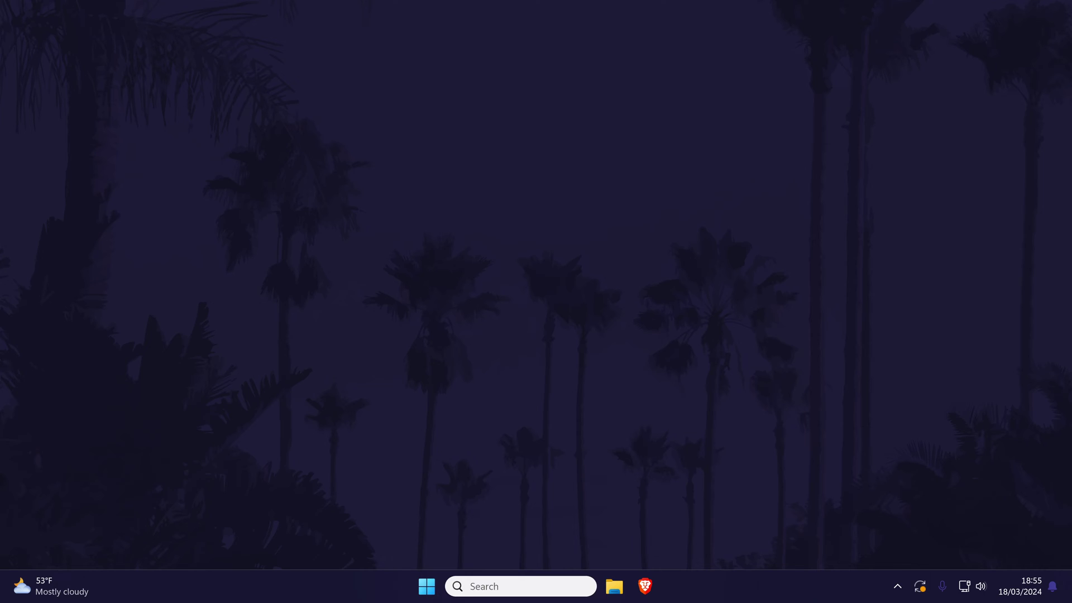
type("system control panel")
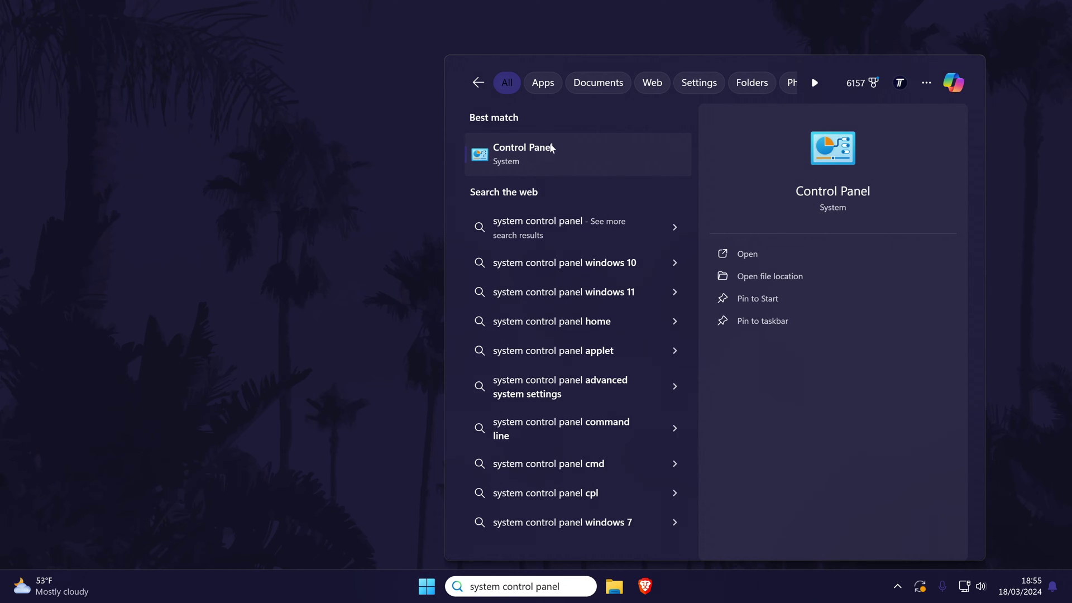
Open Control Panel > Hardware and Sound > Sound and select the WH-1000XM4 headphones on Playback
left_click(504, 156)
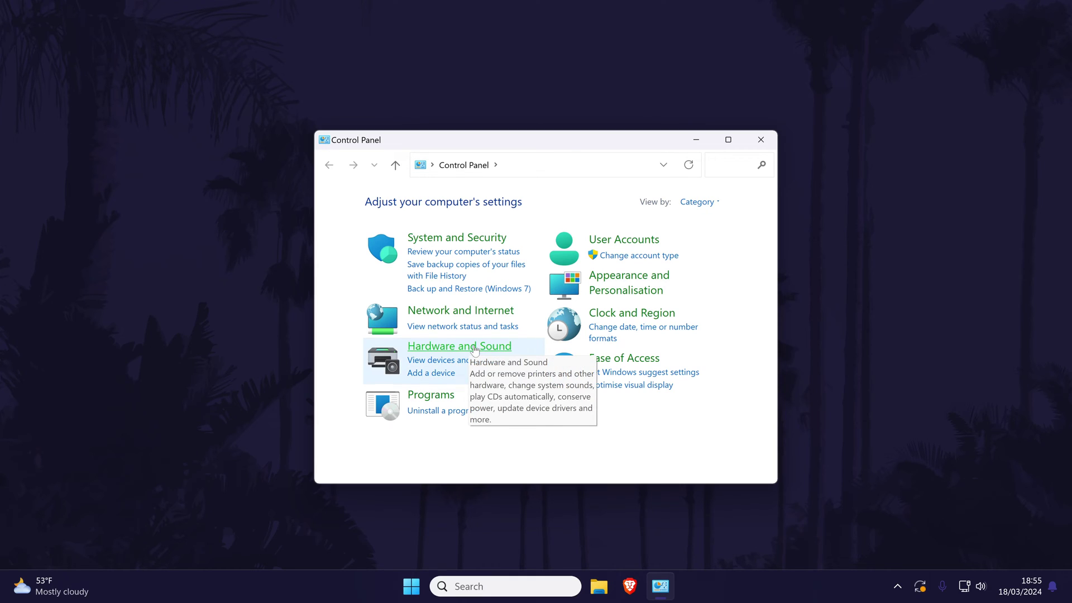
left_click(470, 349)
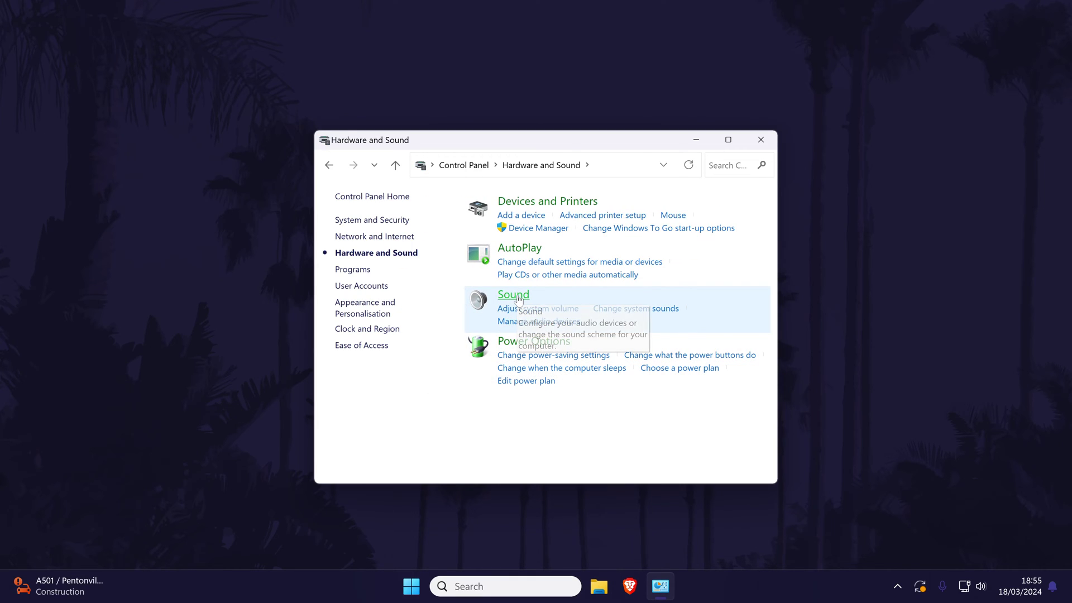
left_click(520, 301)
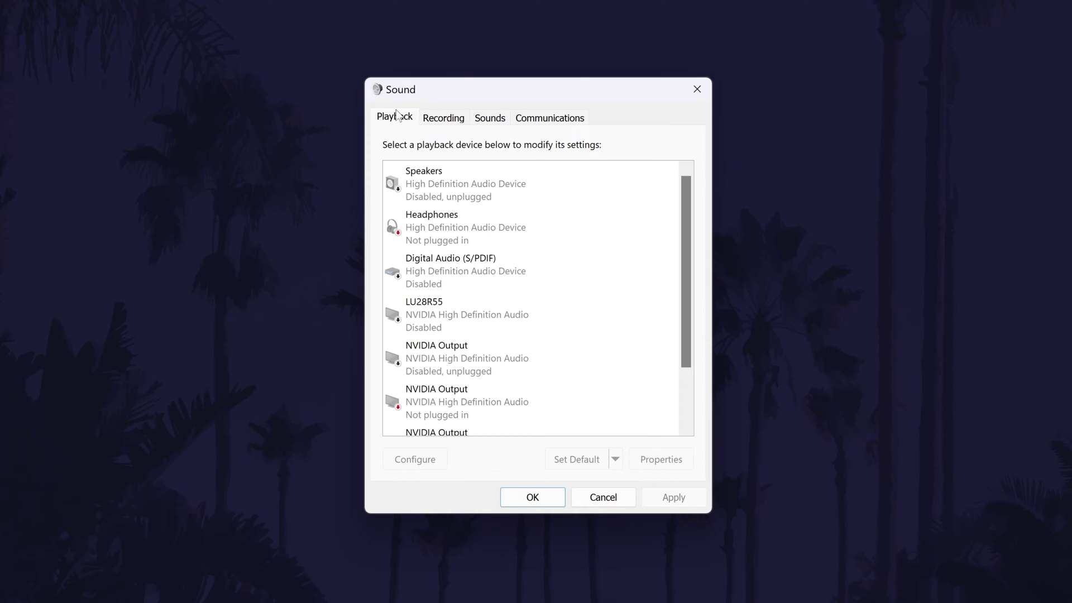
scroll(687, 239, "down", 1)
left_click_drag(687, 233, 688, 286)
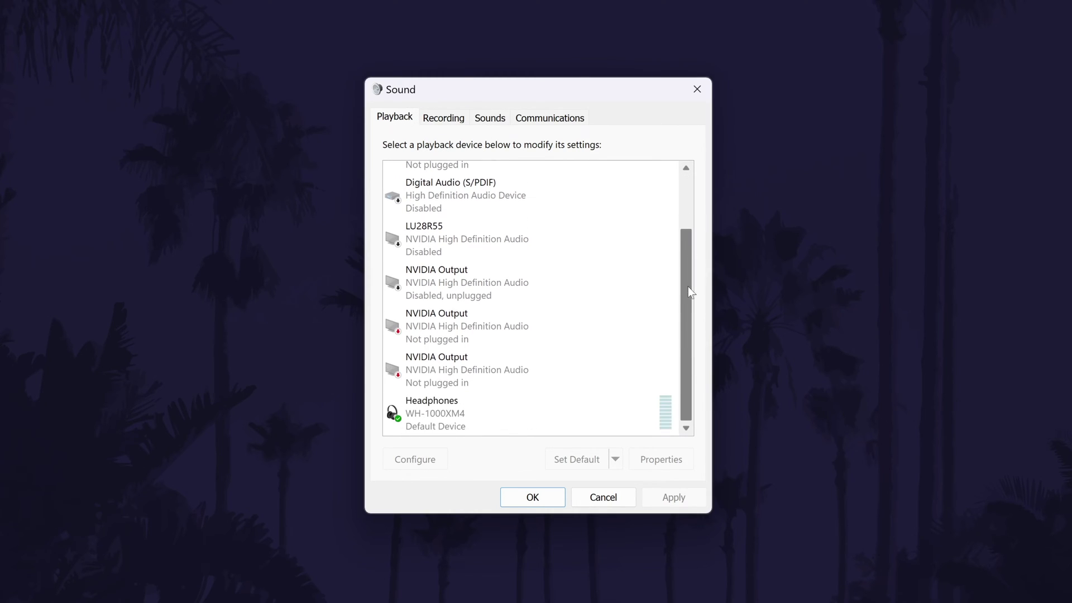
left_click(499, 409)
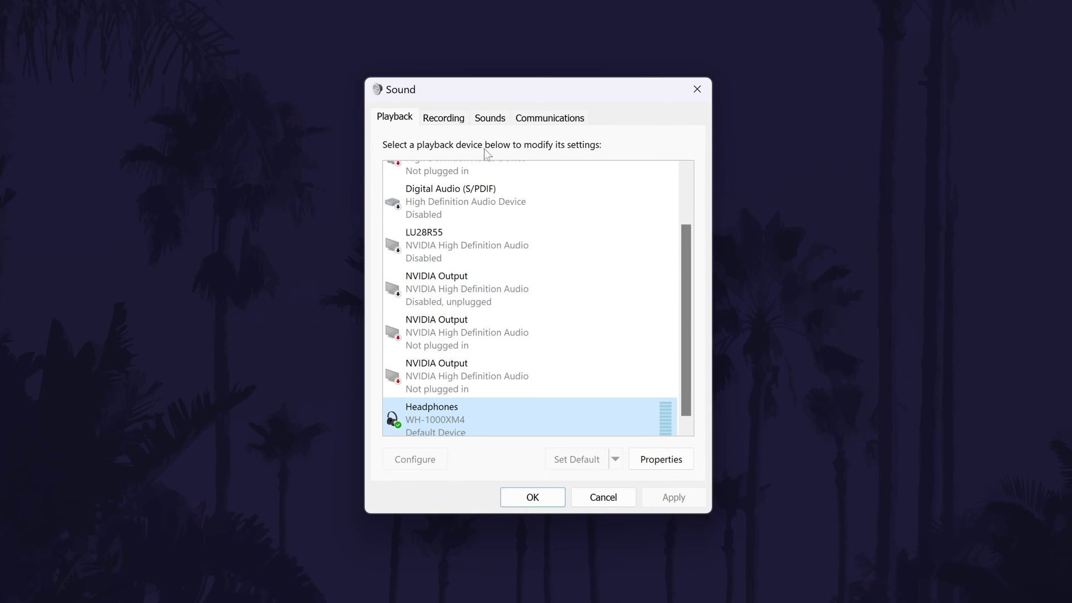
scroll(469, 297, "up", 1)
scroll(468, 284, "up", 1)
scroll(466, 282, "up", 1)
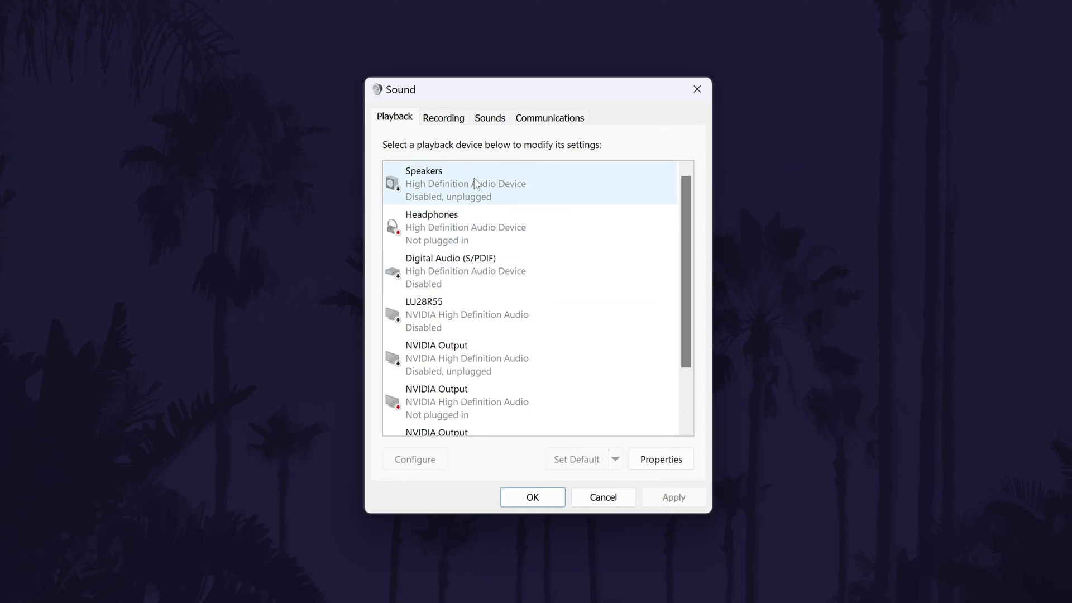
Inspect context options of the wired Headphones, Digital Audio and NVIDIA Output playback devices
right_click(470, 224)
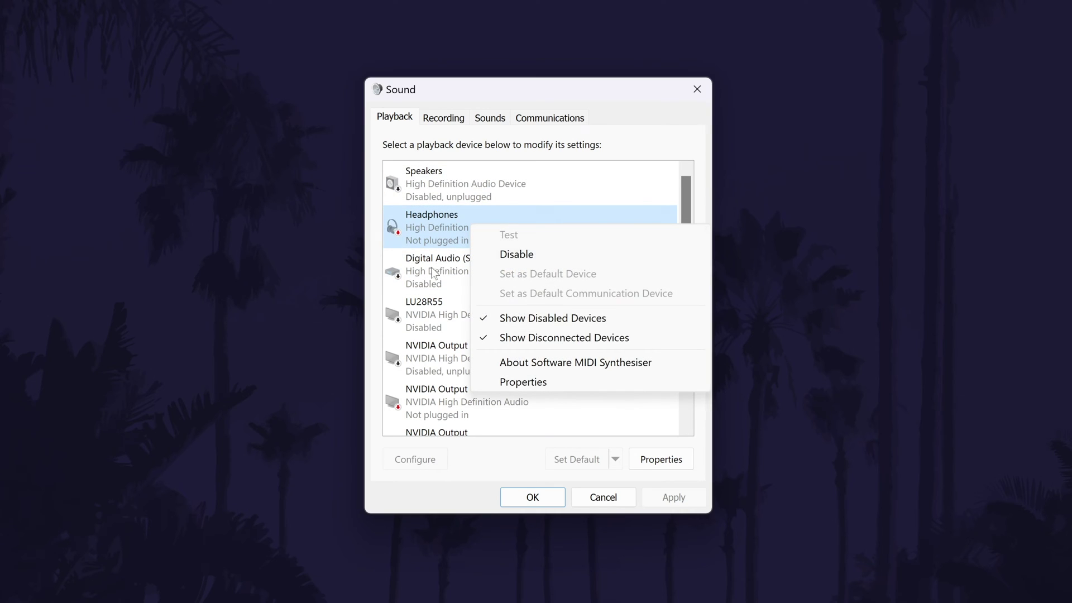
right_click(496, 268)
left_click(395, 363)
scroll(469, 324, "down", 1)
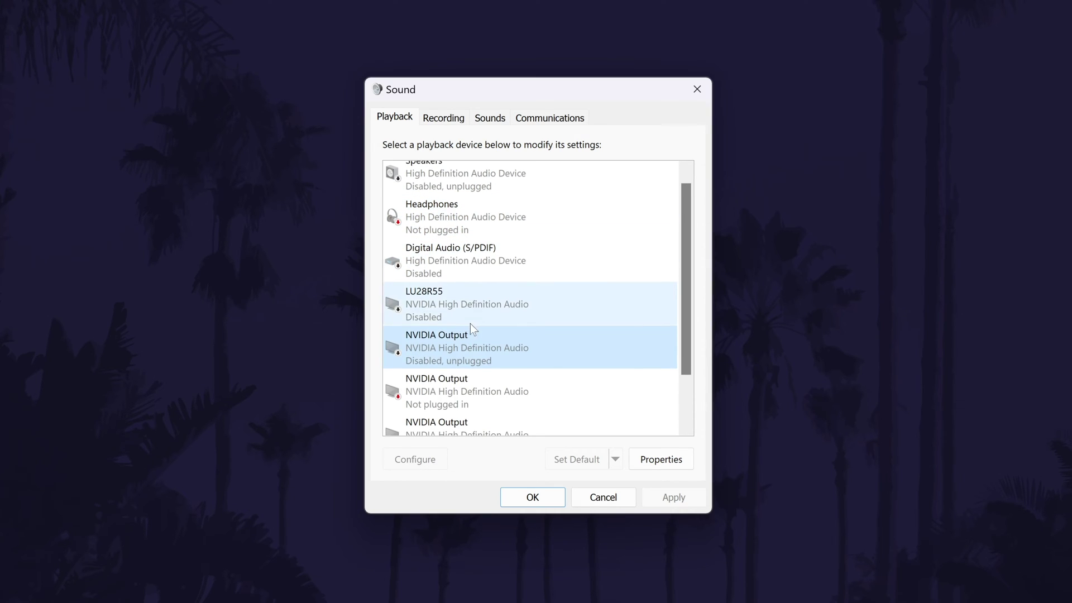
right_click(483, 356)
right_click(454, 390)
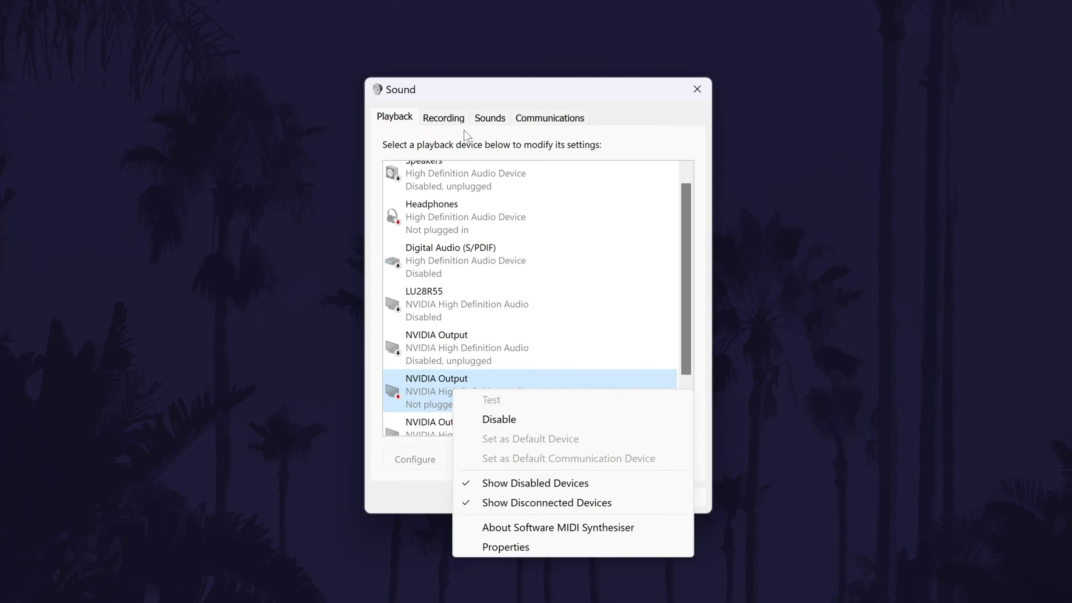
Disable the WH-1000XM4 headset microphone on the Recording tab and return to Playback
left_click(447, 119)
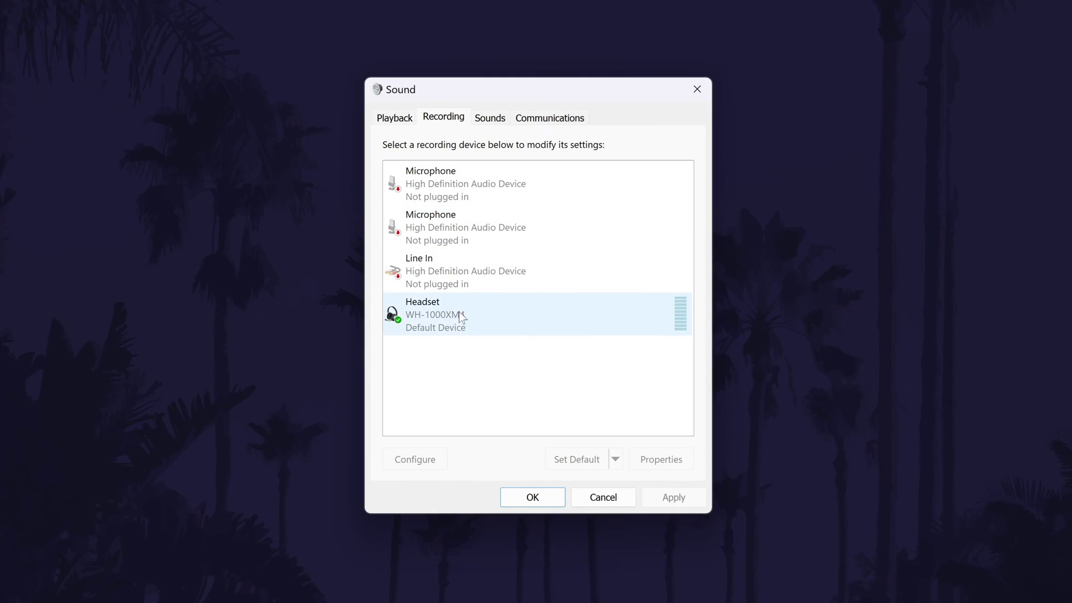
right_click(464, 198)
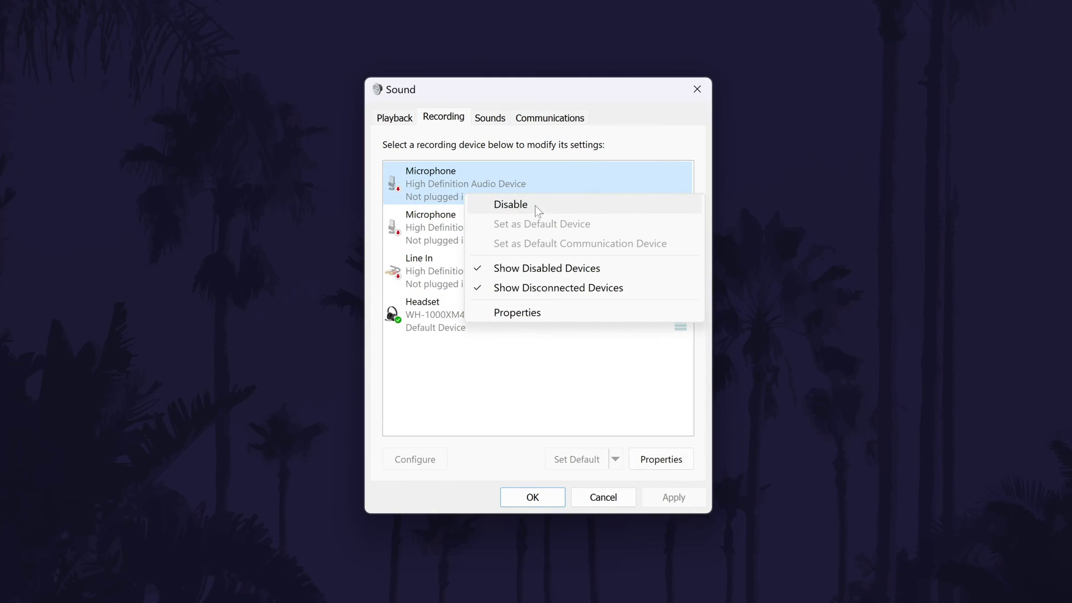
right_click(441, 310)
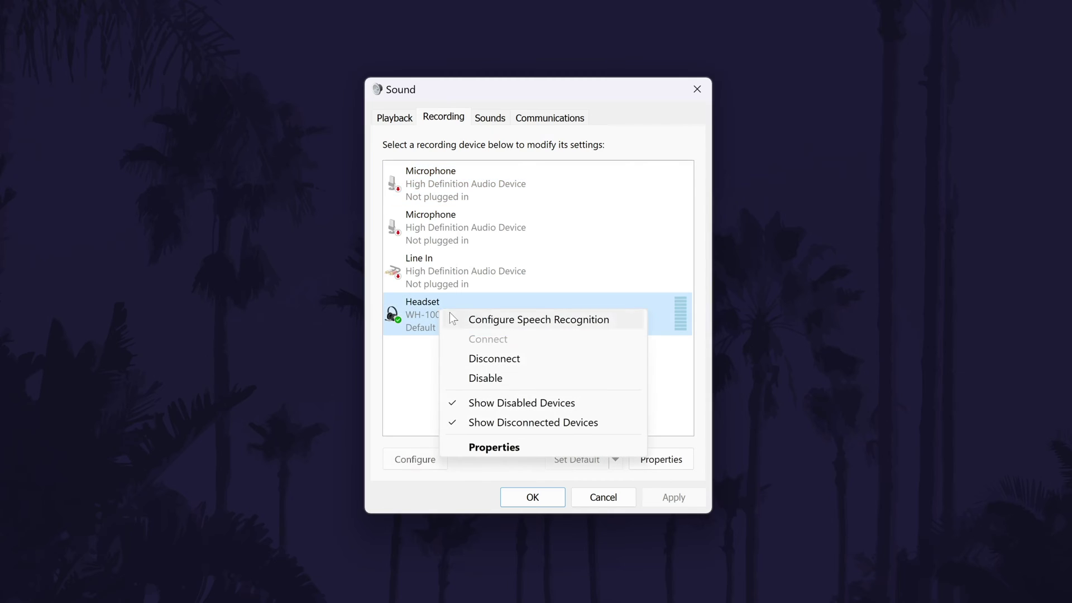
left_click(482, 381)
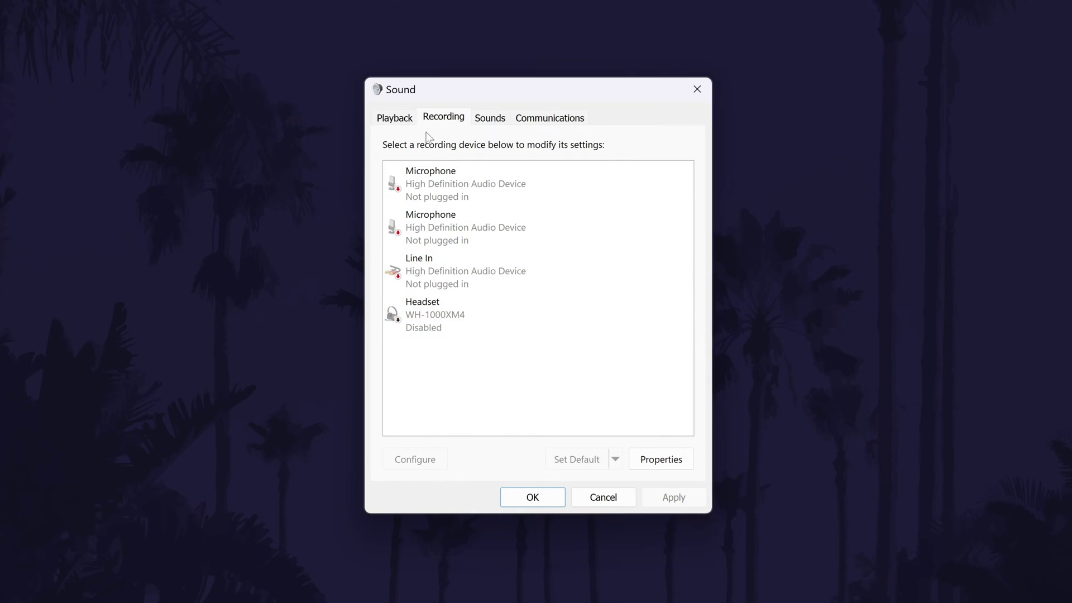
left_click(394, 117)
scroll(515, 335, "down", 2)
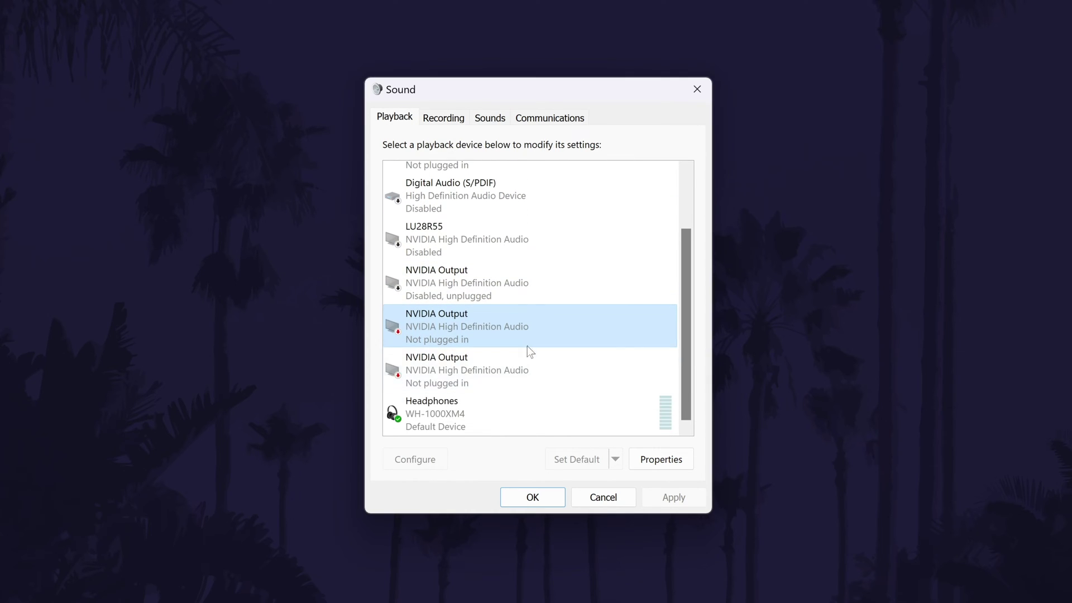
In the WH-1000XM4 headphones' properties, disable all enhancements and apply
left_click(508, 404)
double_click(571, 416)
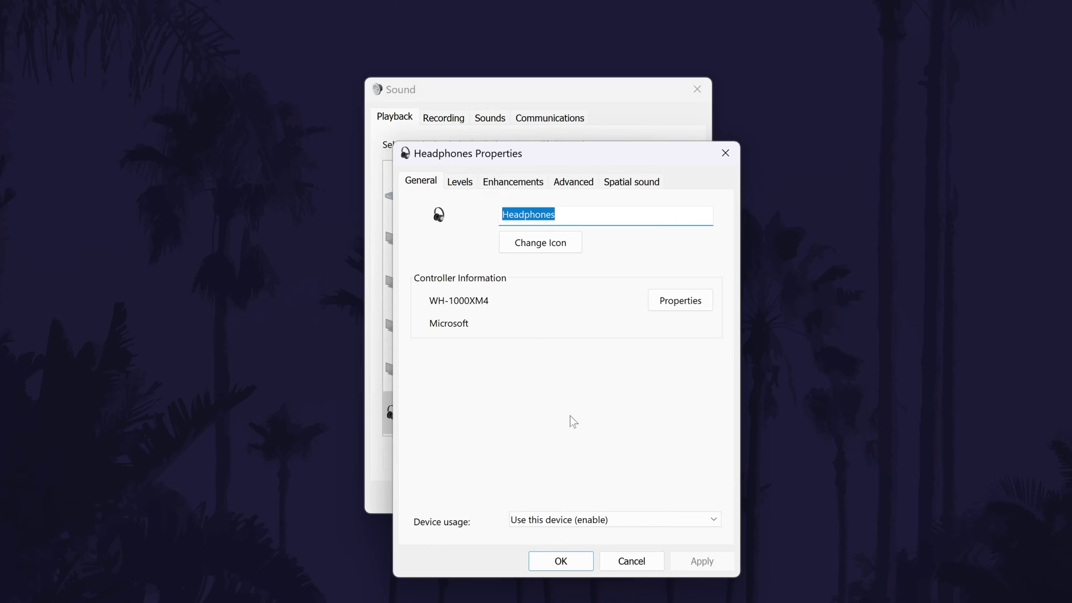
left_click(530, 181)
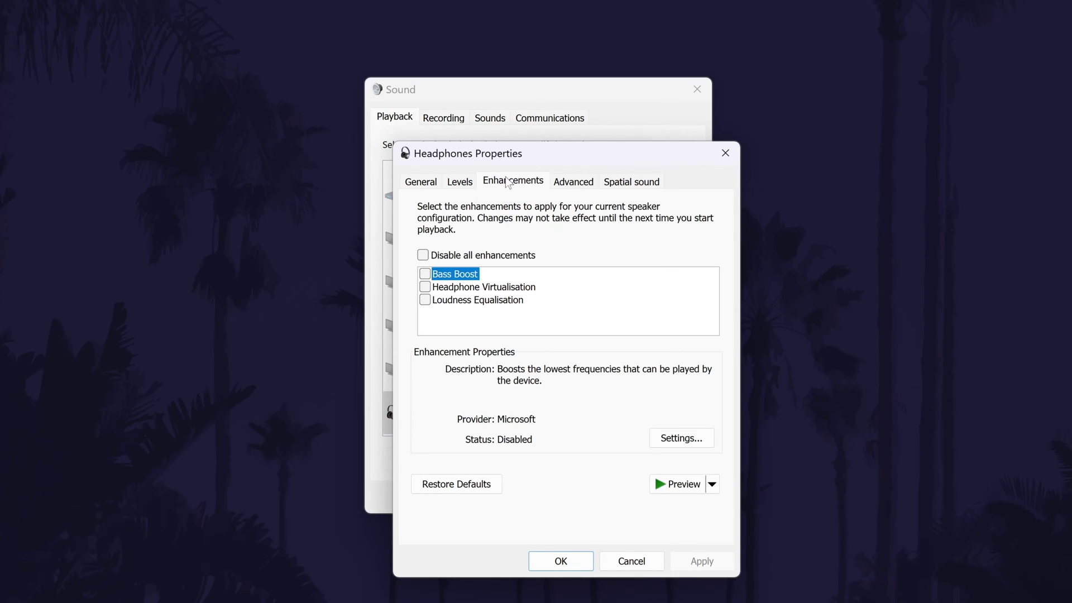
left_click(424, 256)
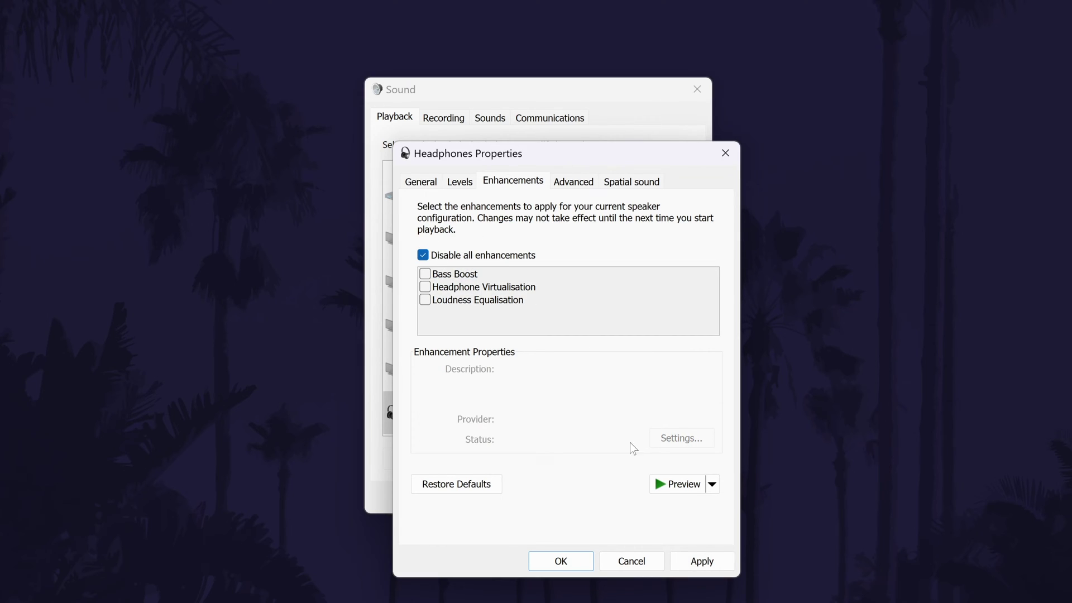
left_click(701, 568)
On Advanced, try 1 channel default format, keep 2 channel, and confirm
left_click(574, 182)
left_click(559, 266)
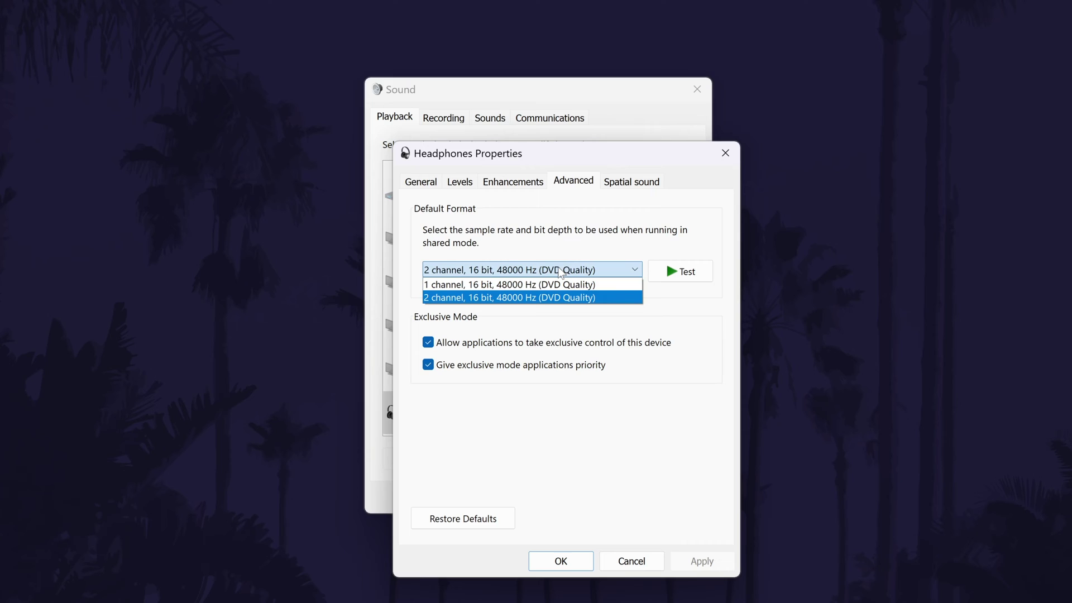
left_click(593, 285)
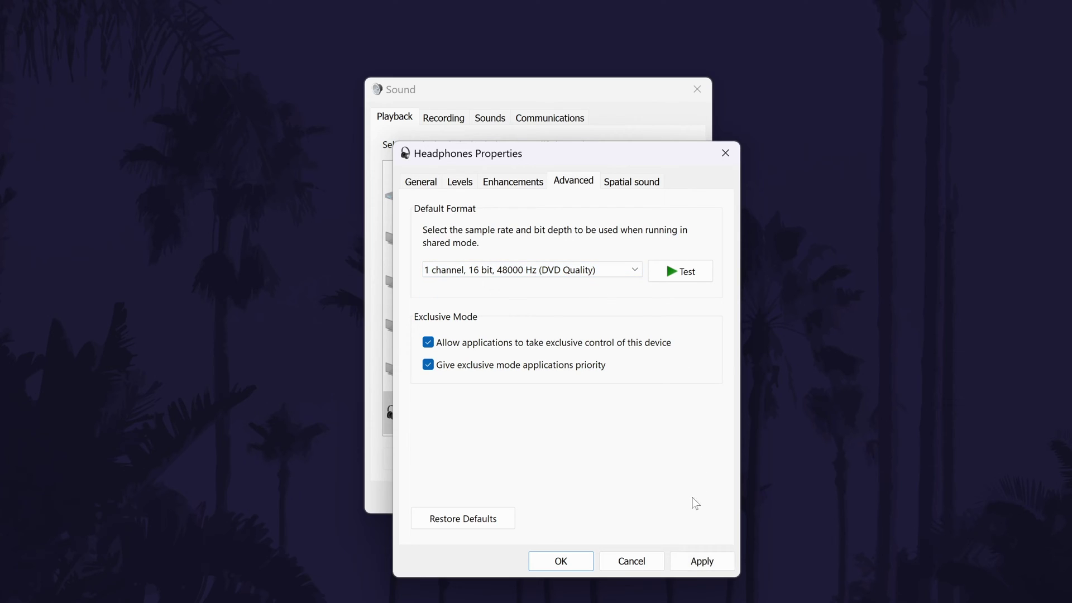
left_click(598, 272)
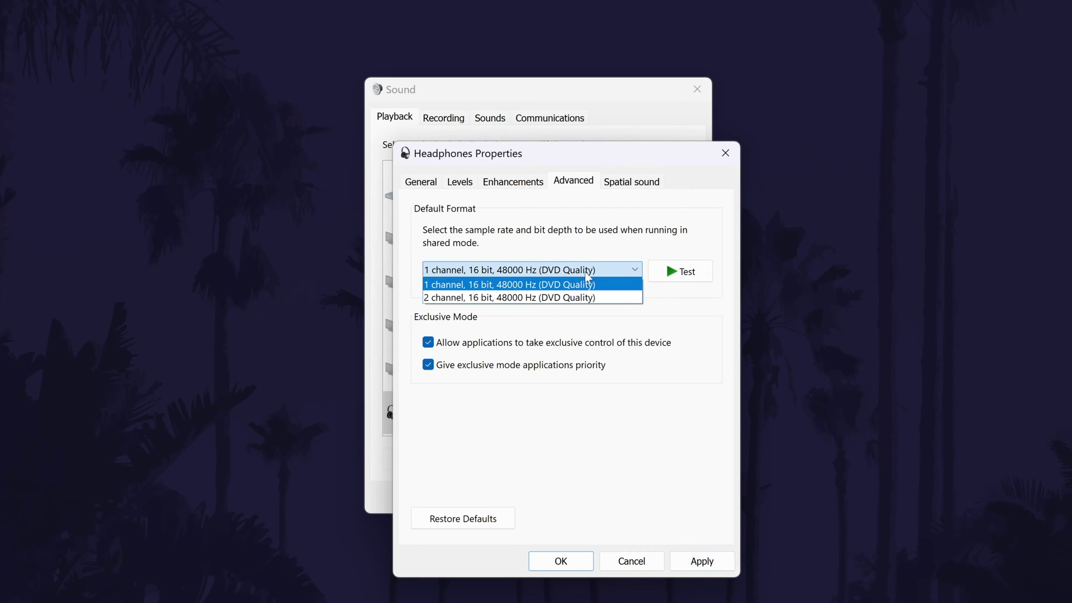
left_click(576, 295)
left_click(710, 553)
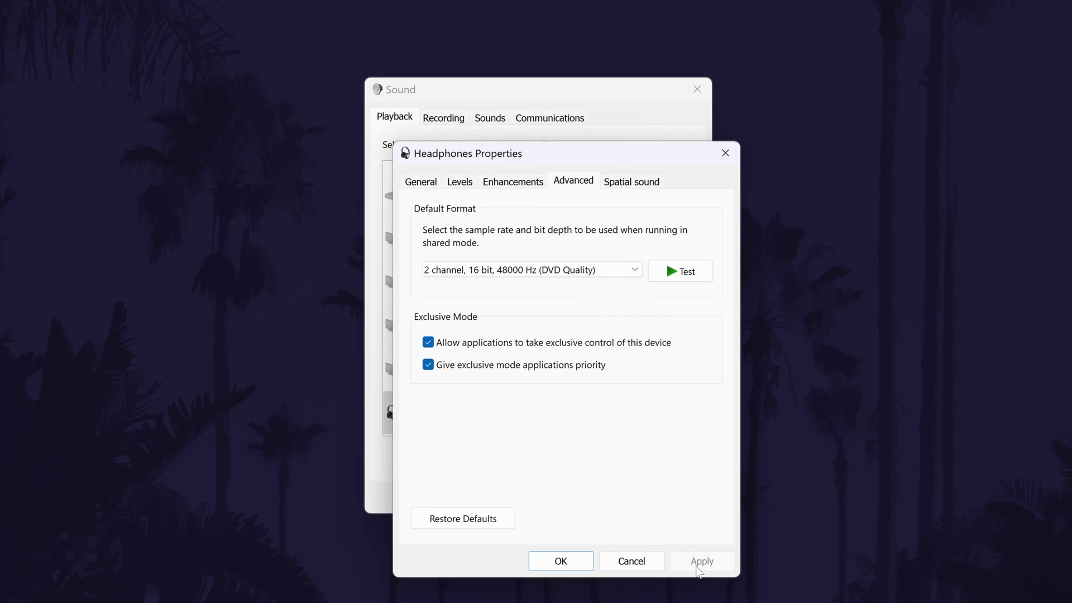
left_click(603, 269)
left_click(582, 287)
left_click(591, 271)
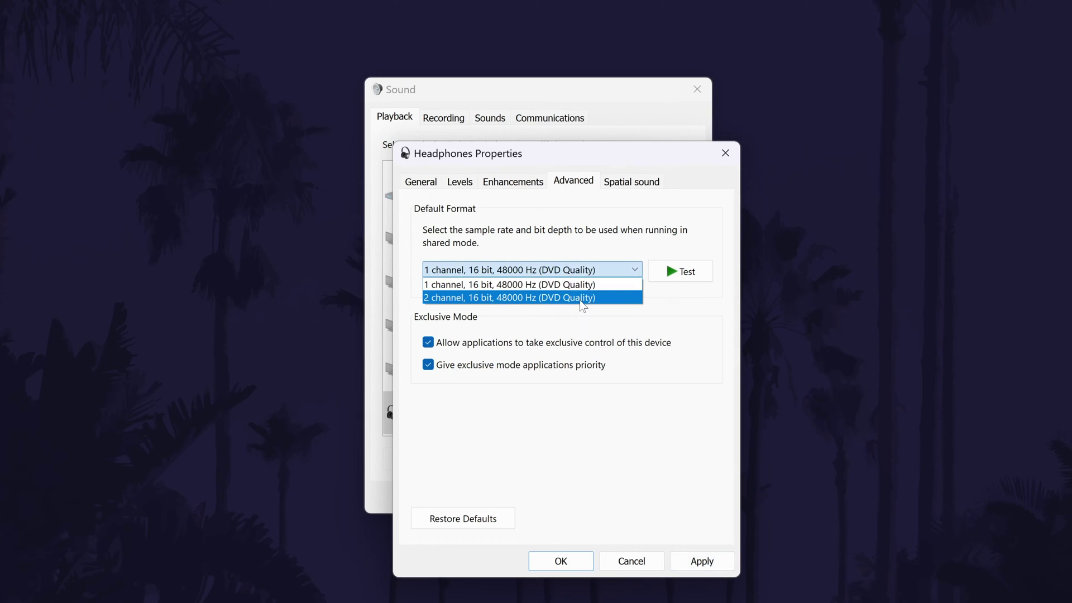
left_click(579, 297)
left_click(696, 559)
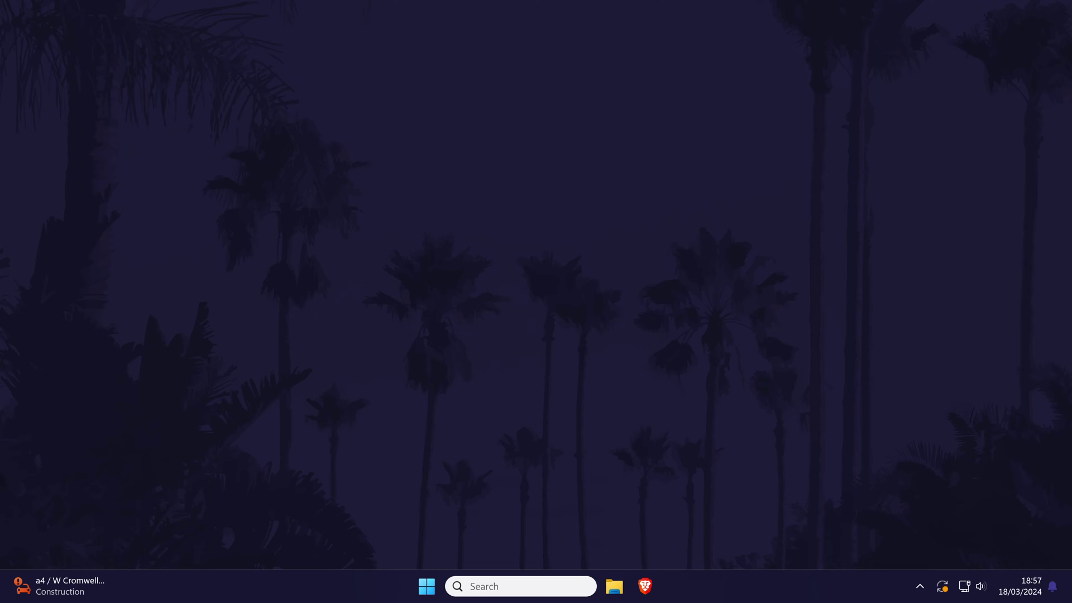
Launch Device Manager and expand Audio inputs and outputs to Headphones (WH-1000XM4)
key("super")
type("device")
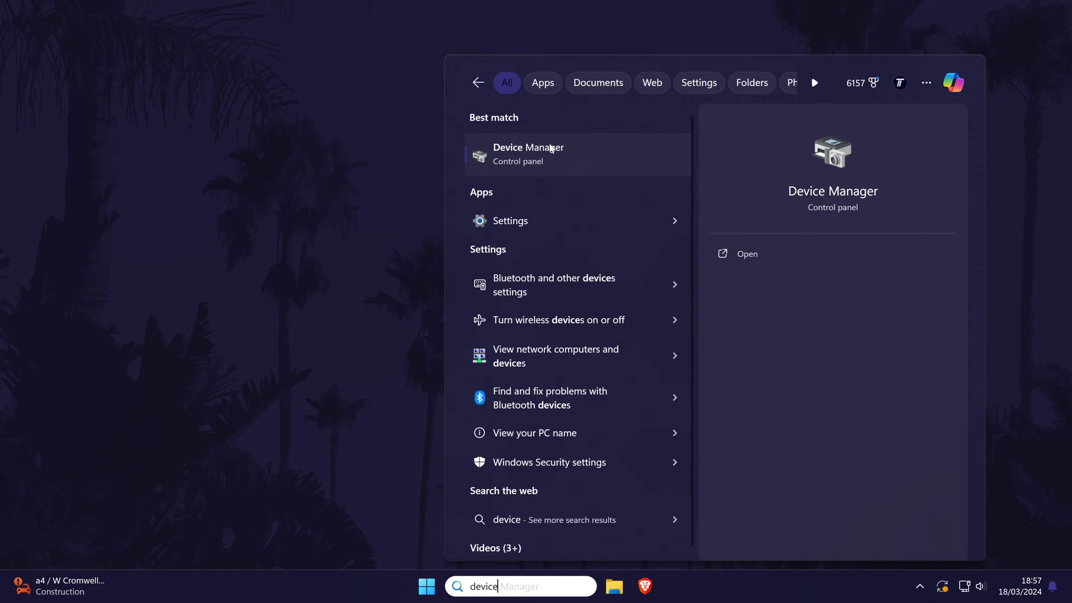
left_click(567, 141)
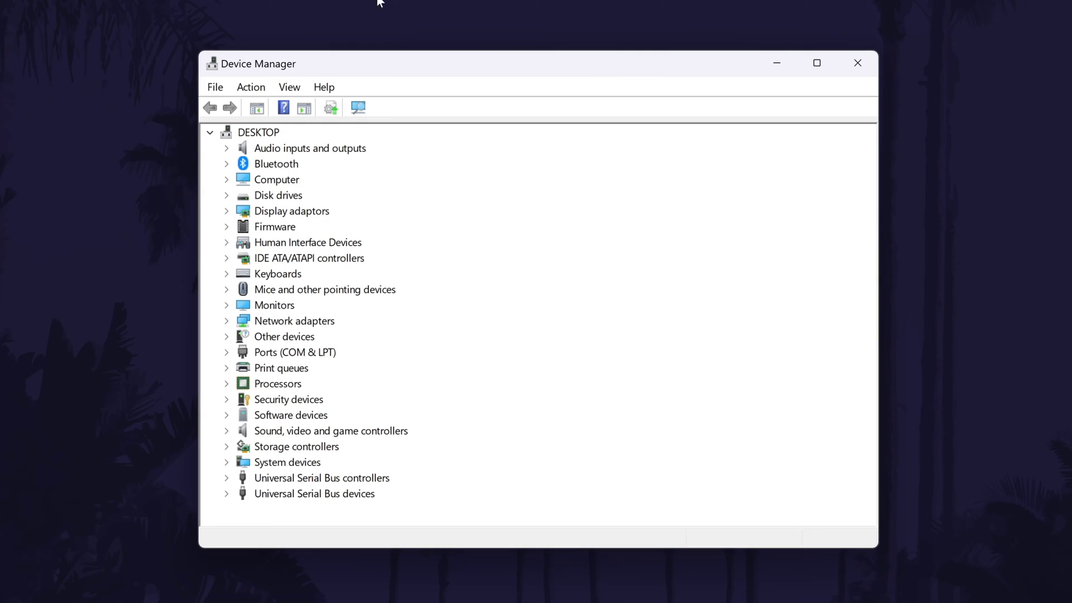
left_click(284, 150)
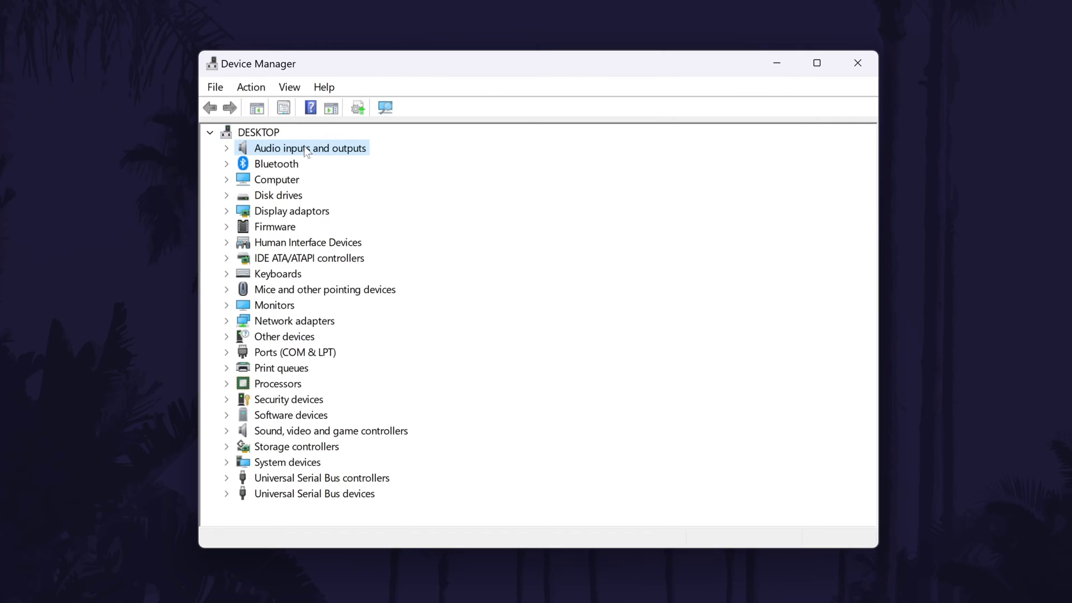
left_click(226, 149)
left_click(352, 164)
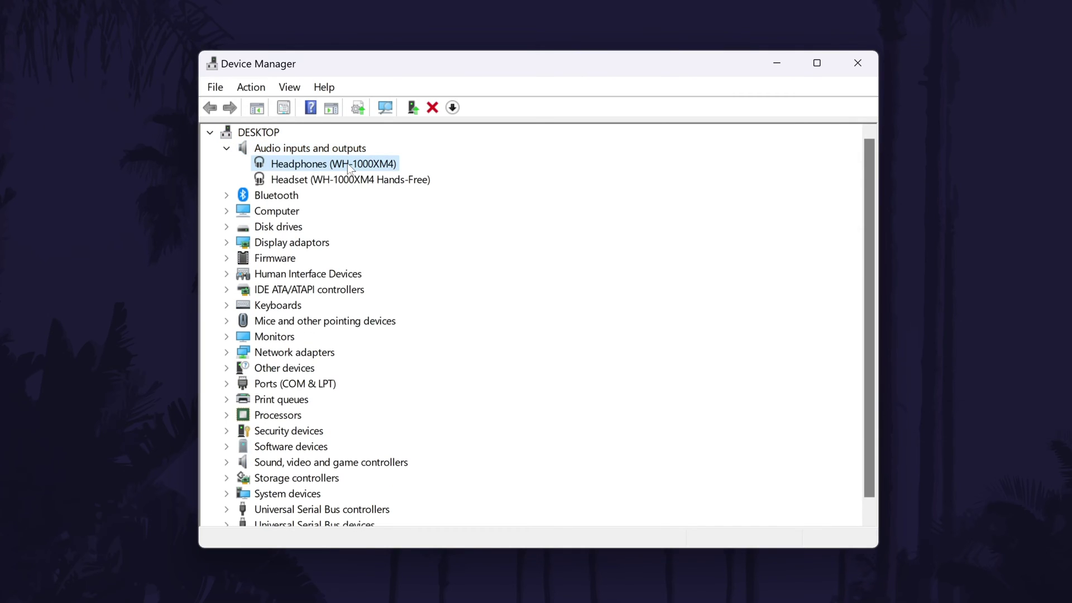
Briefly expand the Bluetooth category to view WH-1000XM4, then collapse it
left_click(226, 195)
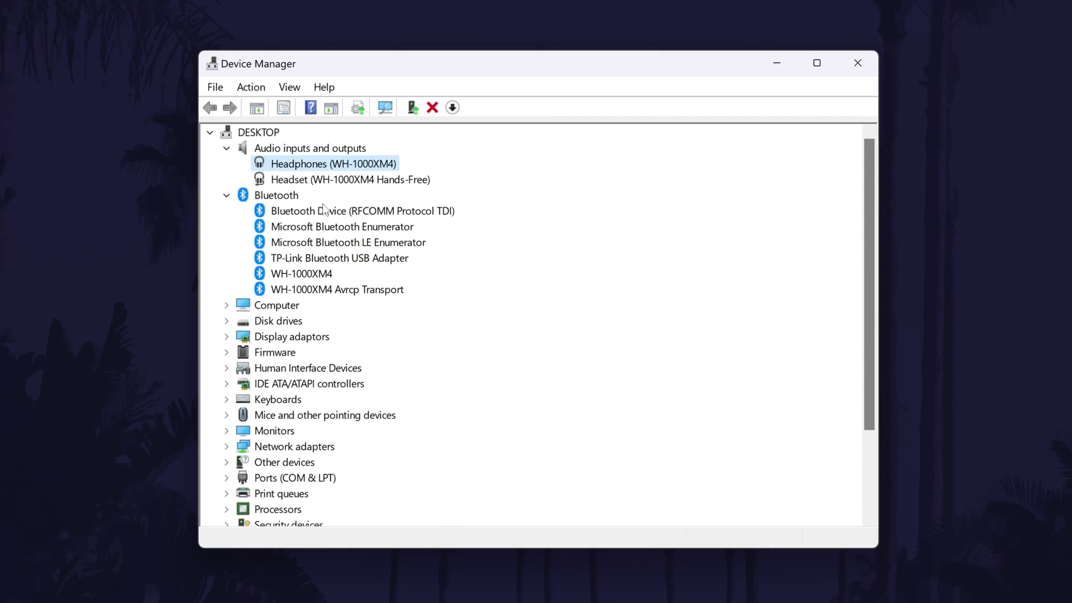
left_click(305, 273)
double_click(294, 195)
left_click(307, 151)
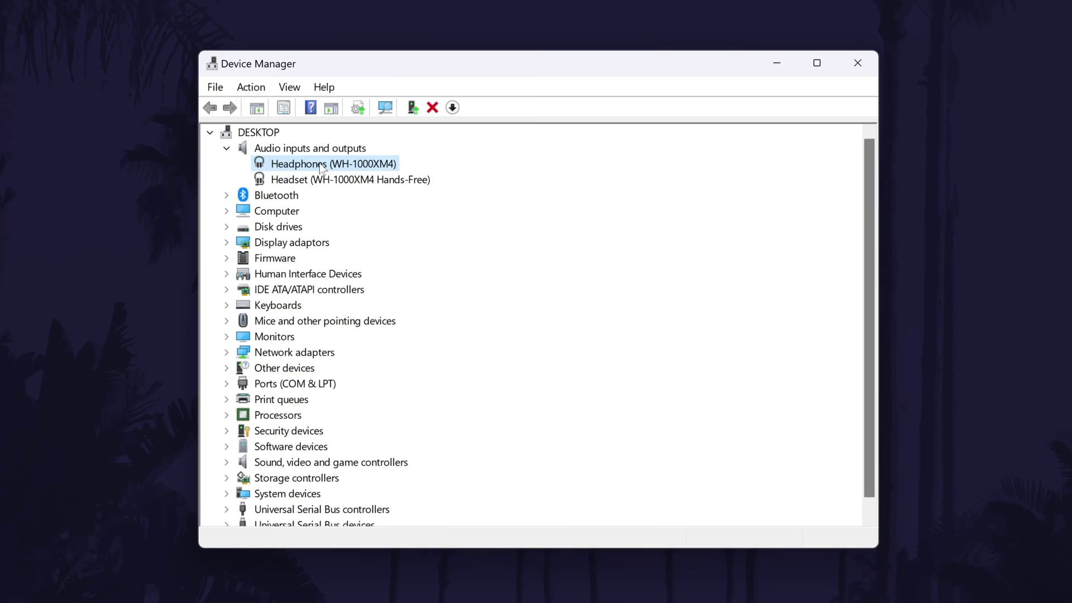
Update the WH-1000XM4 headphones' driver automatically; best driver already installed
right_click(386, 166)
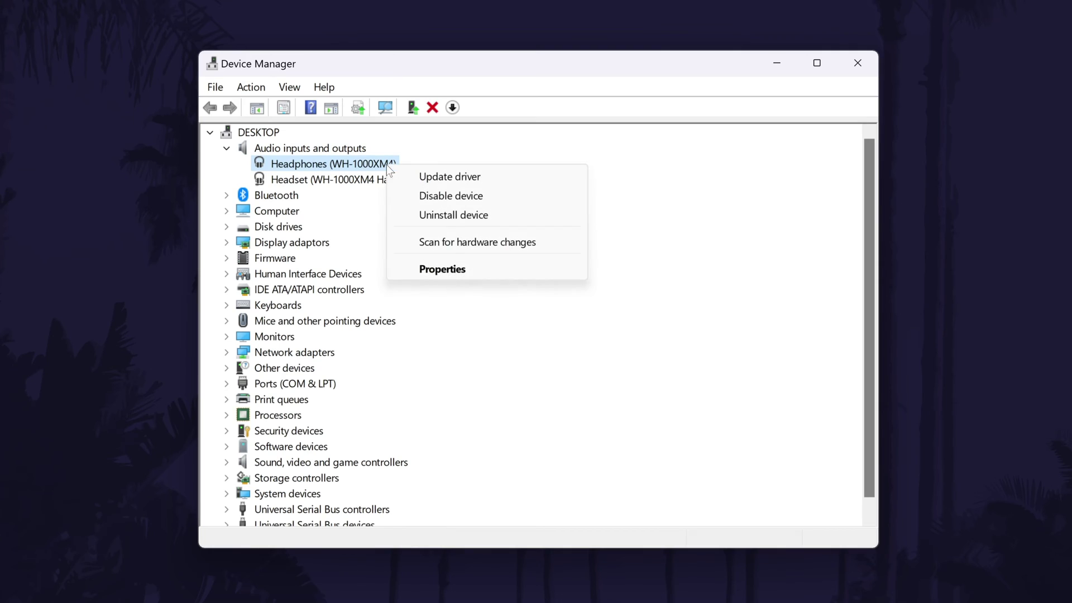
left_click(496, 179)
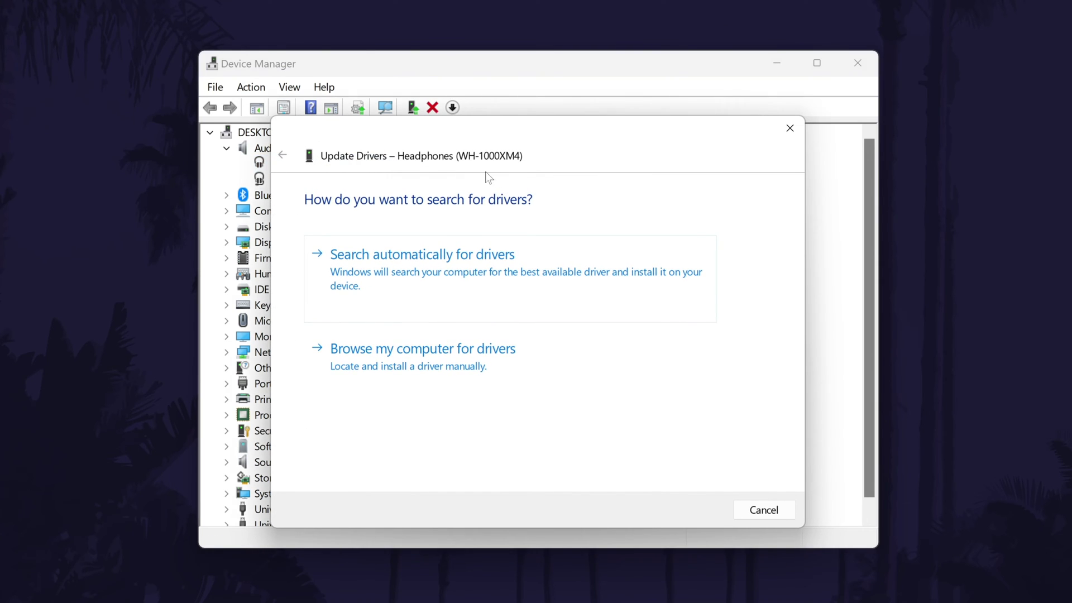
left_click(478, 276)
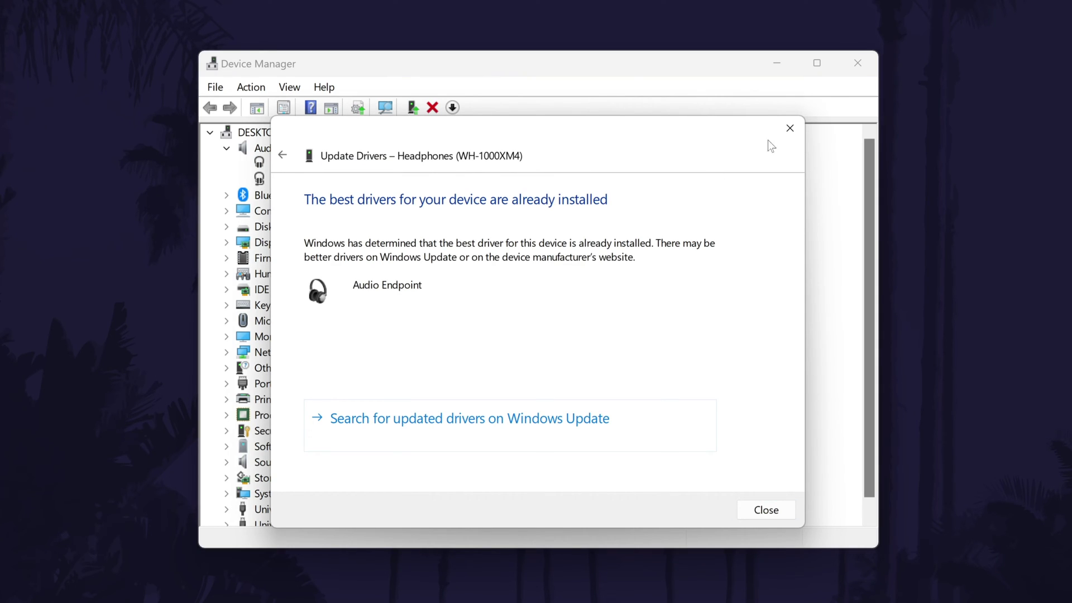
left_click(789, 129)
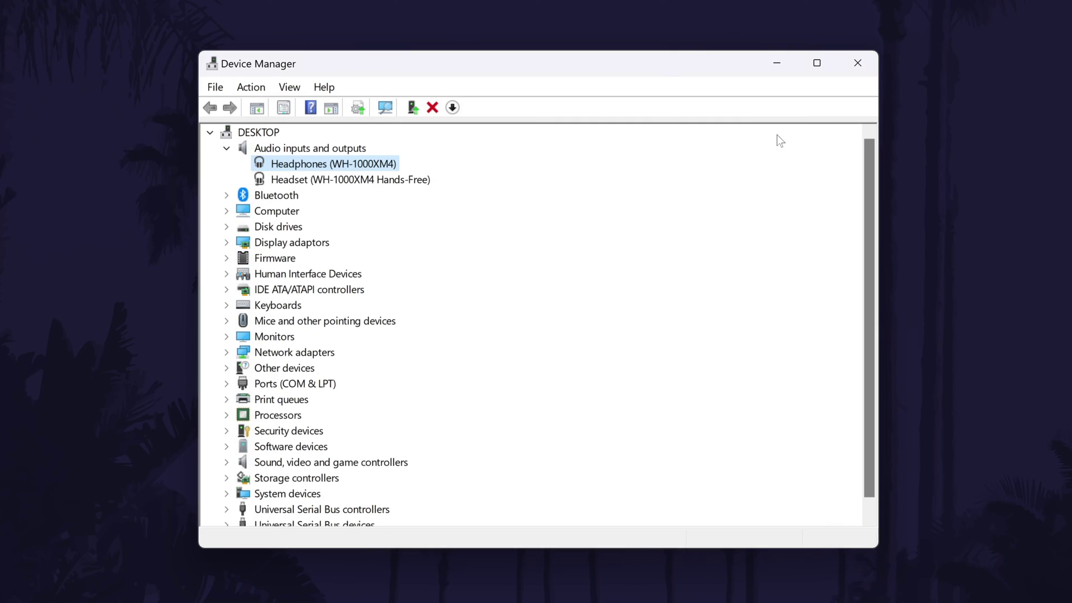
Disable the Headphones (WH-1000XM4) device, confirm, then enable it again
right_click(383, 166)
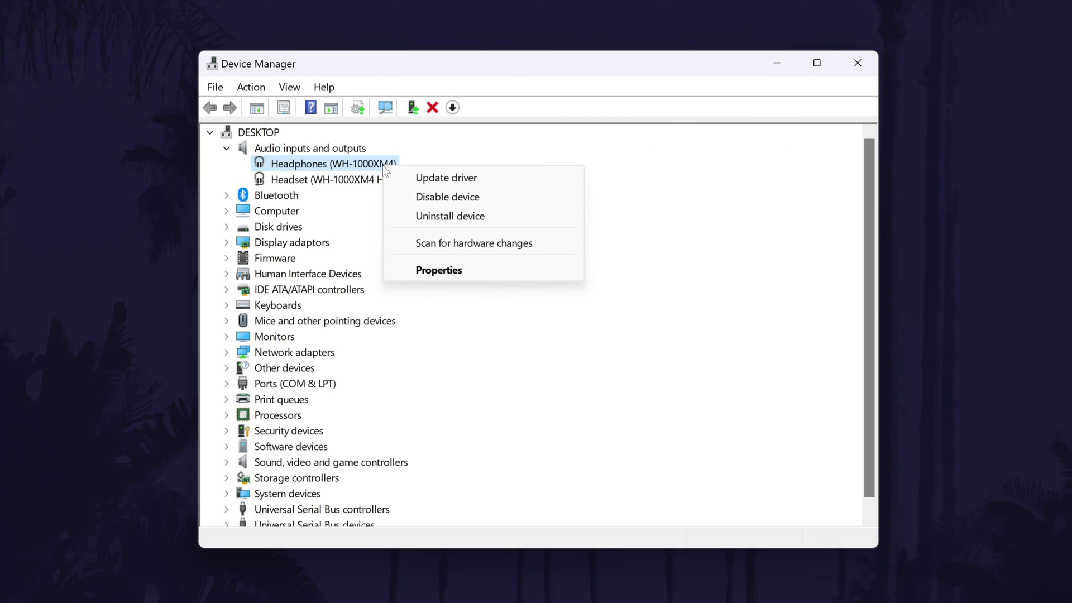
left_click(488, 198)
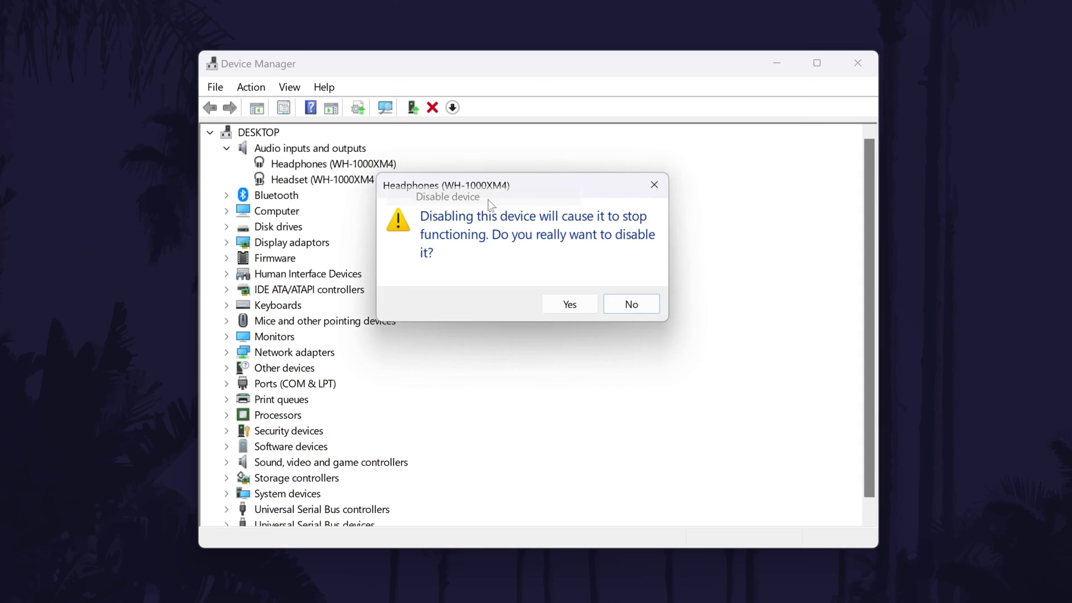
left_click(594, 318)
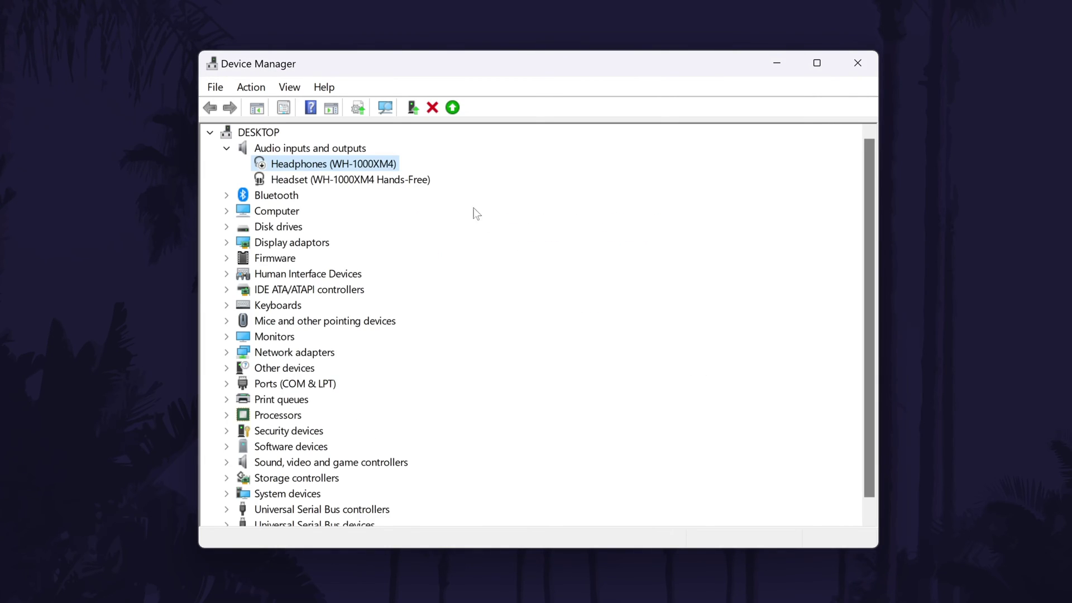
right_click(387, 166)
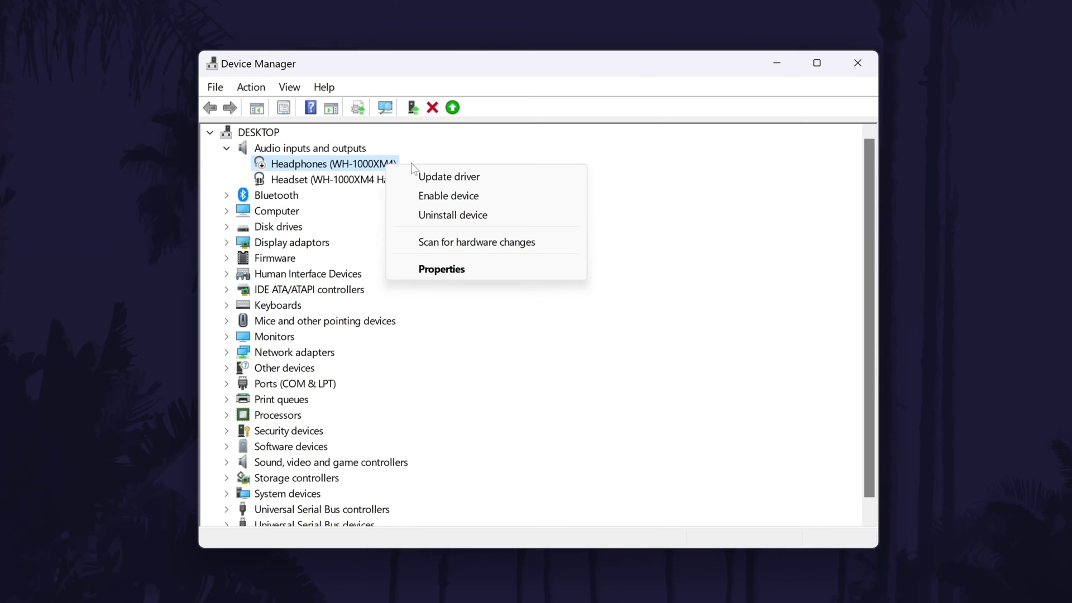
left_click(504, 196)
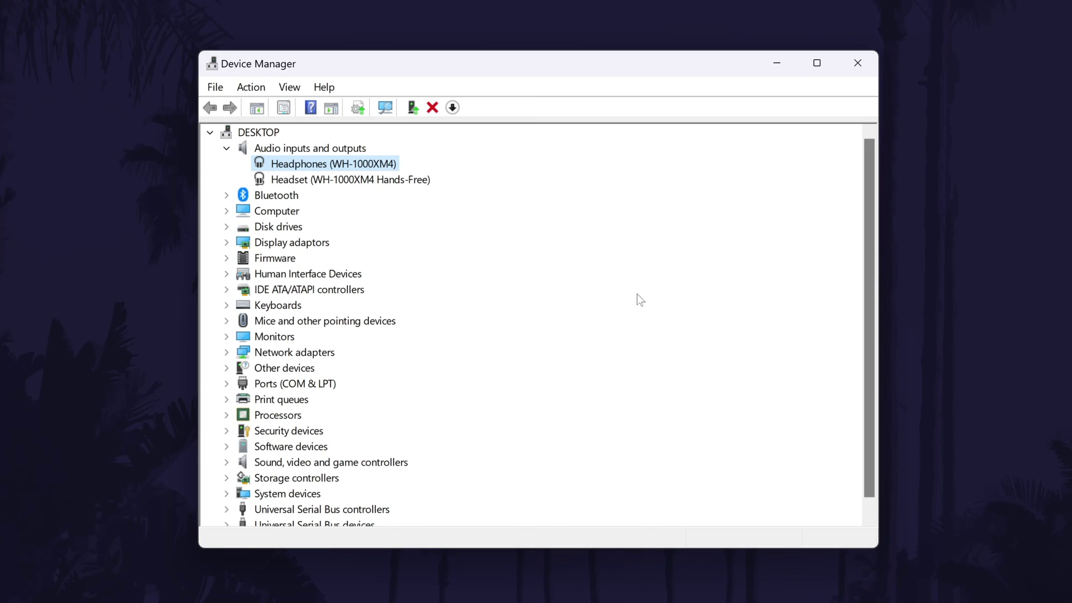
Uninstall the Headphones (WH-1000XM4) device and confirm
right_click(406, 166)
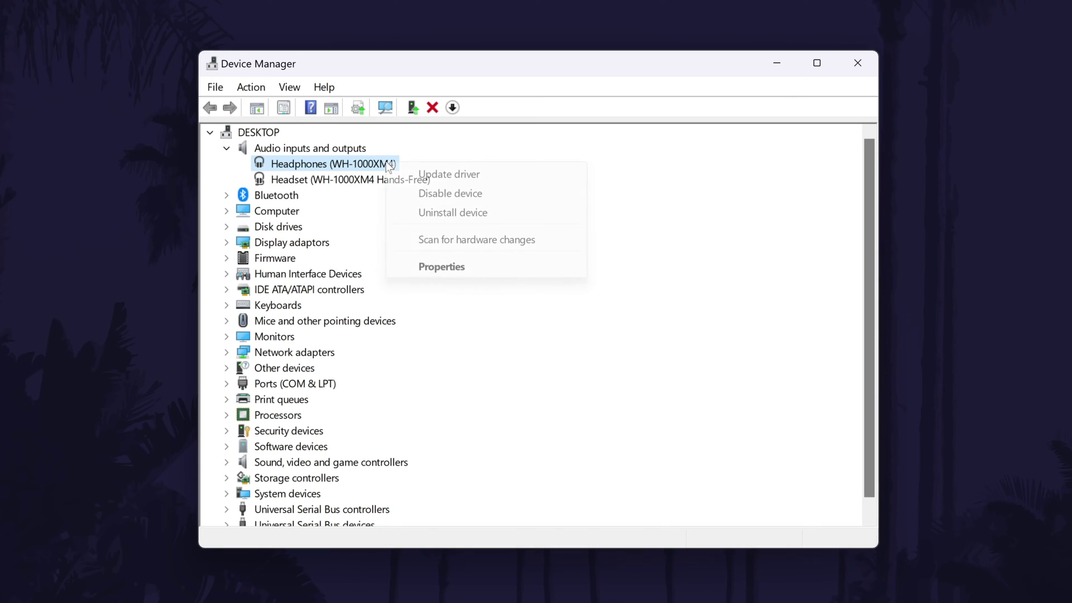
left_click(486, 215)
left_click(590, 357)
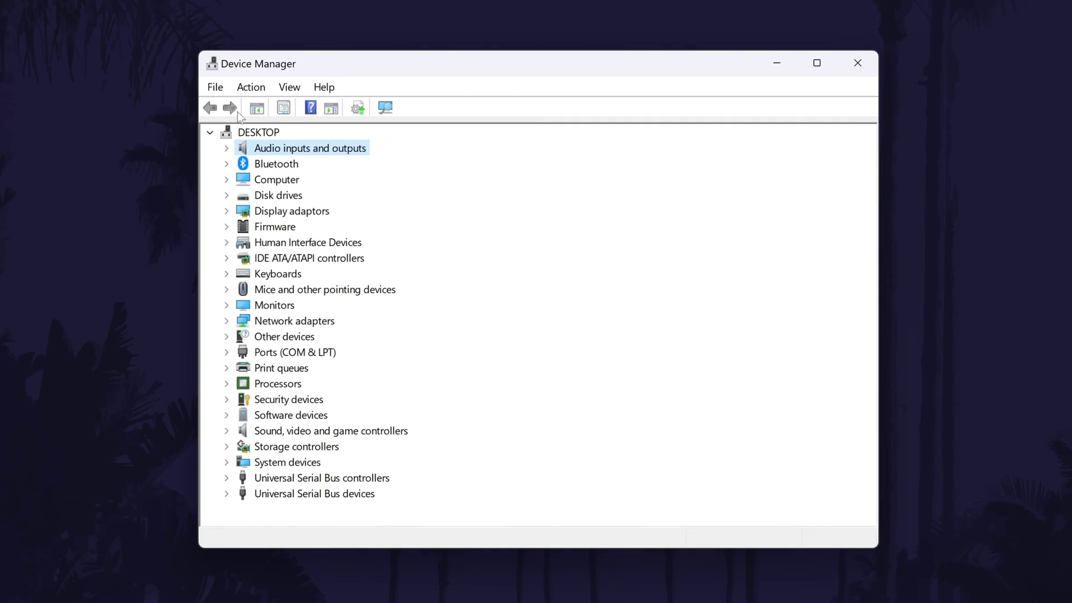
Scan for hardware changes so the WH-1000XM4 headphones reappear under Audio inputs and outputs
left_click(265, 88)
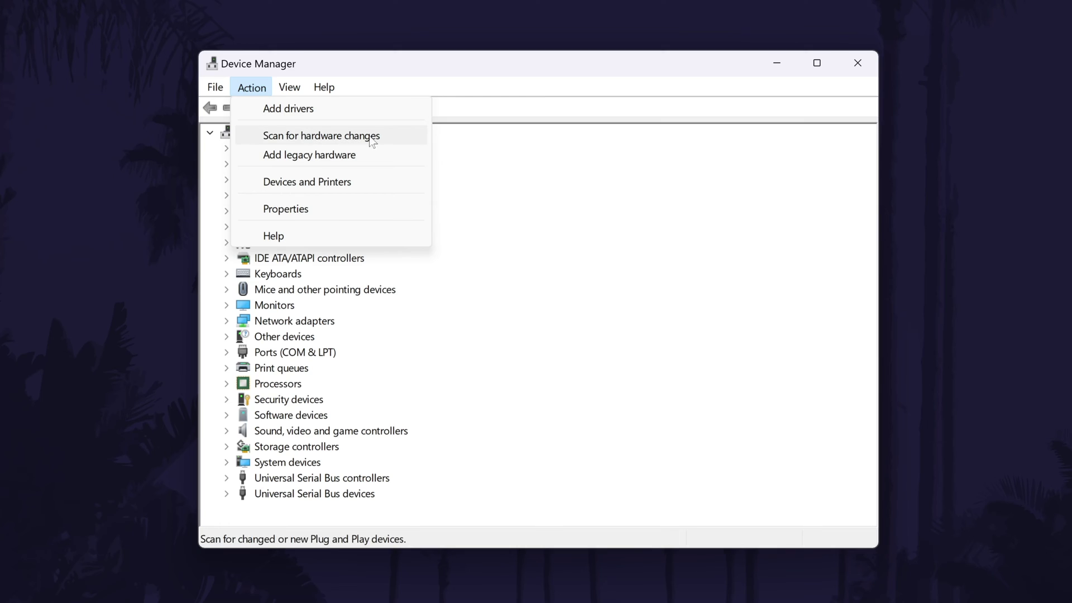
left_click(397, 135)
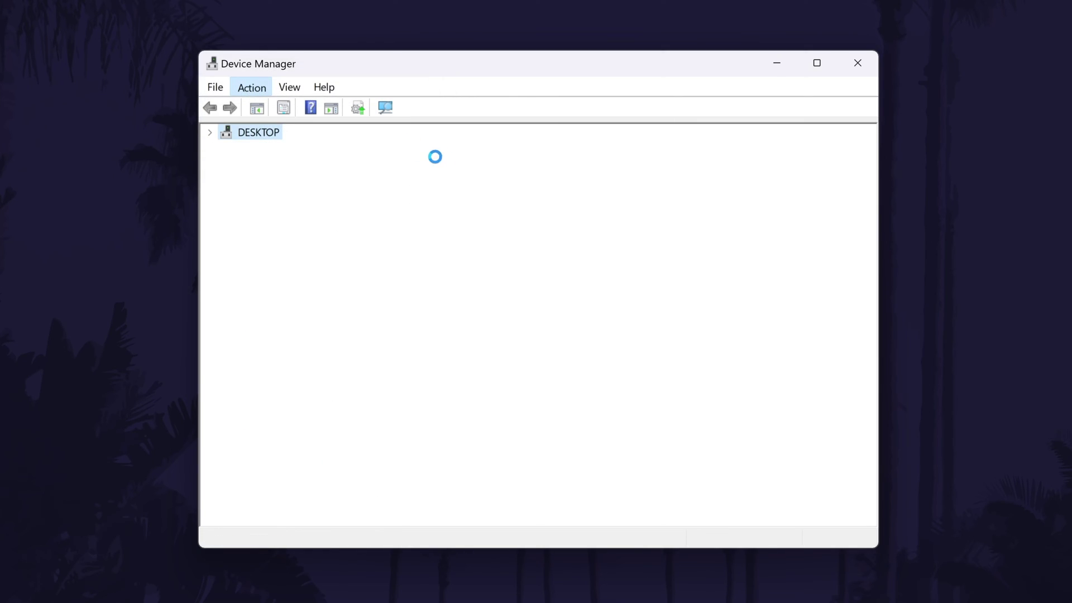
left_click(225, 148)
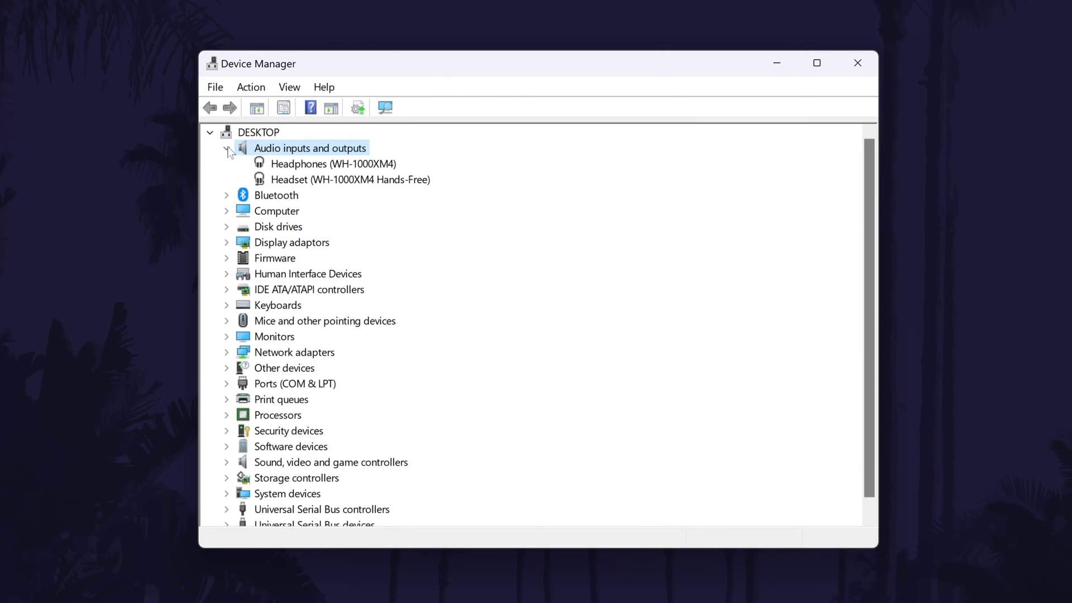
left_click(339, 164)
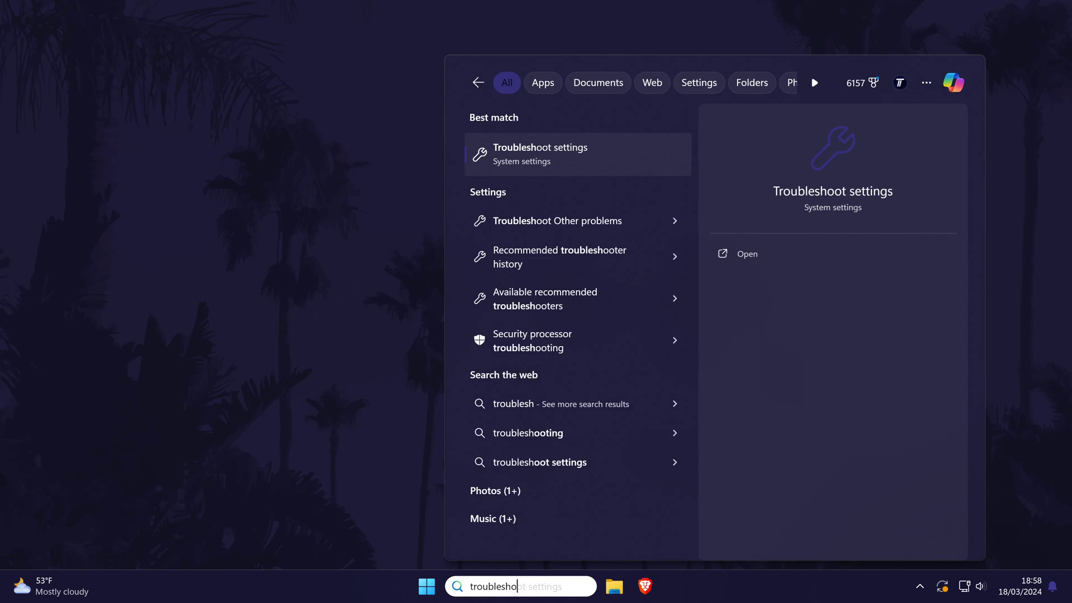
type("t")
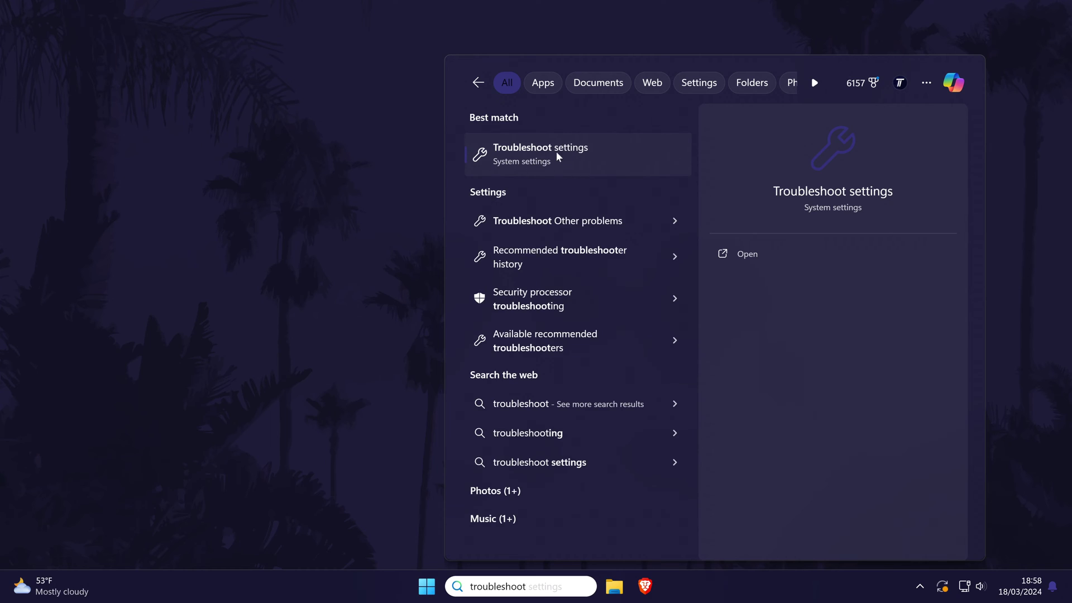
Reach Other troubleshooters from Troubleshoot settings and run the Audio troubleshooter
left_click(569, 158)
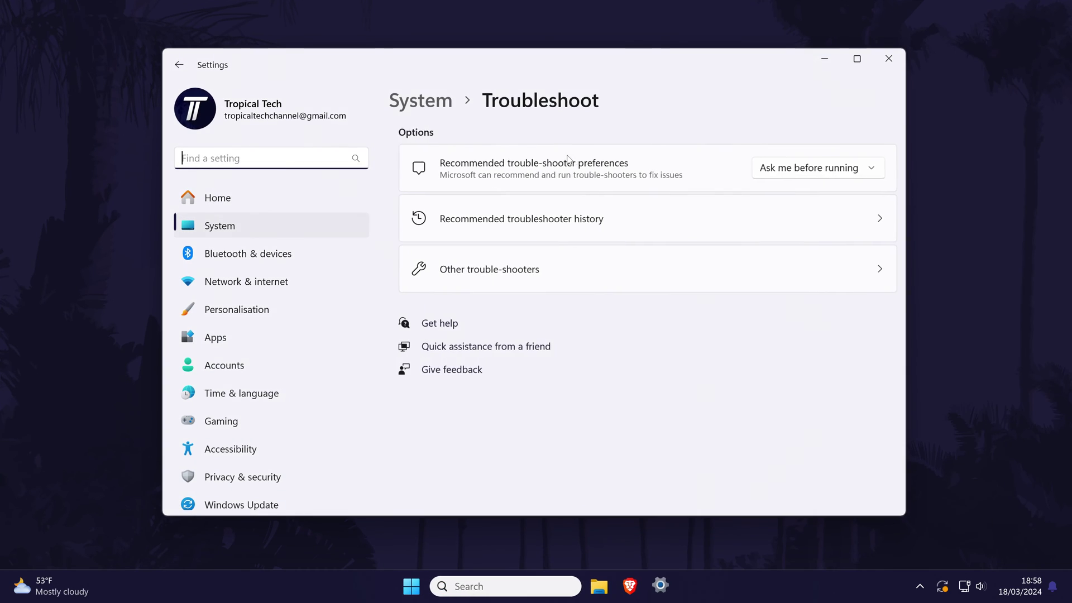
left_click(500, 272)
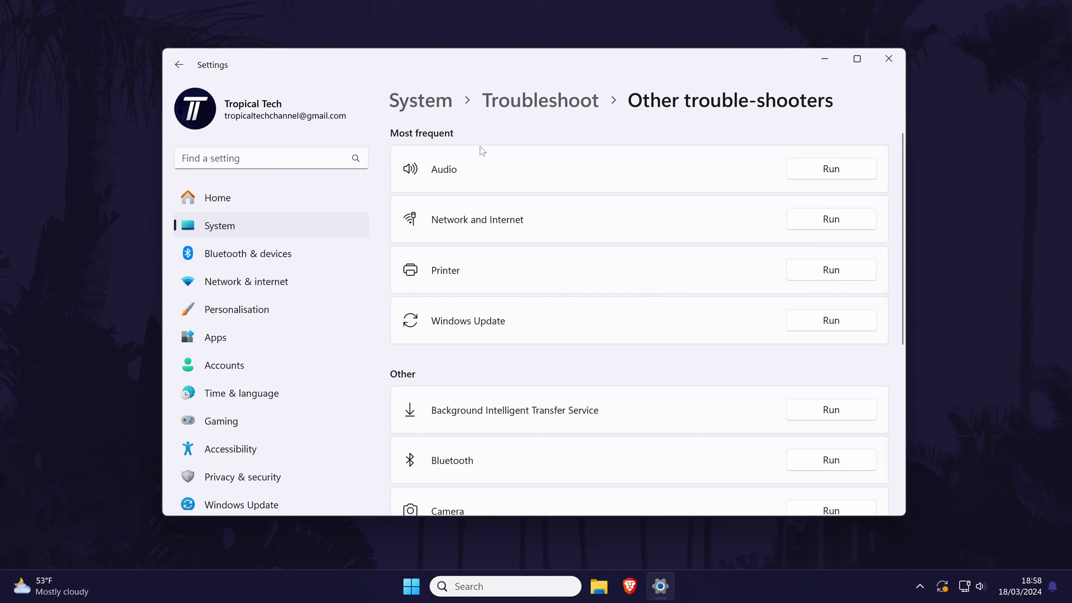
left_click(833, 170)
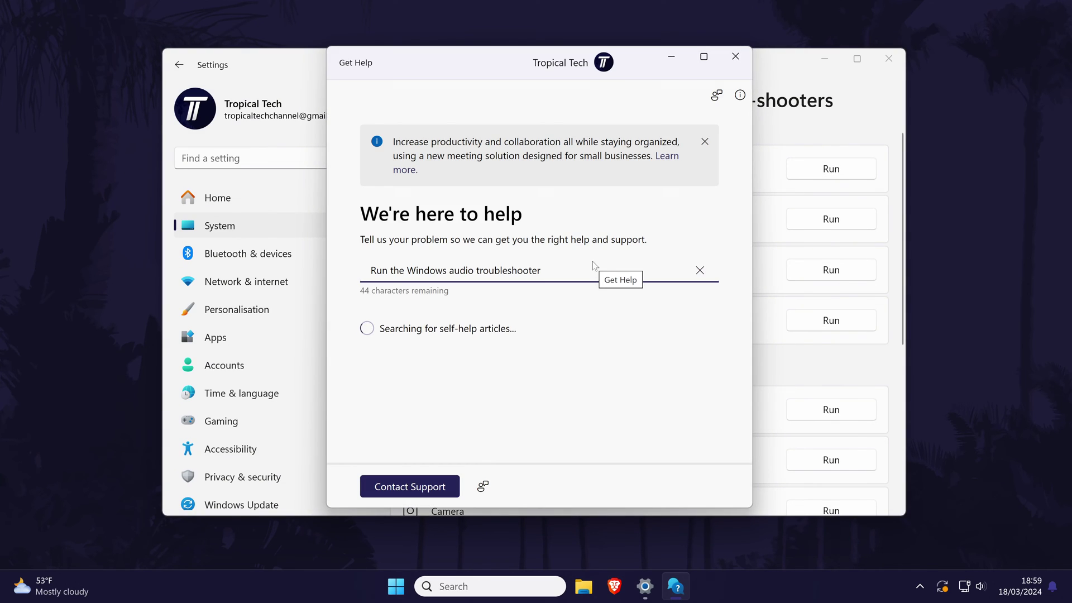
scroll(538, 319, "down", 2)
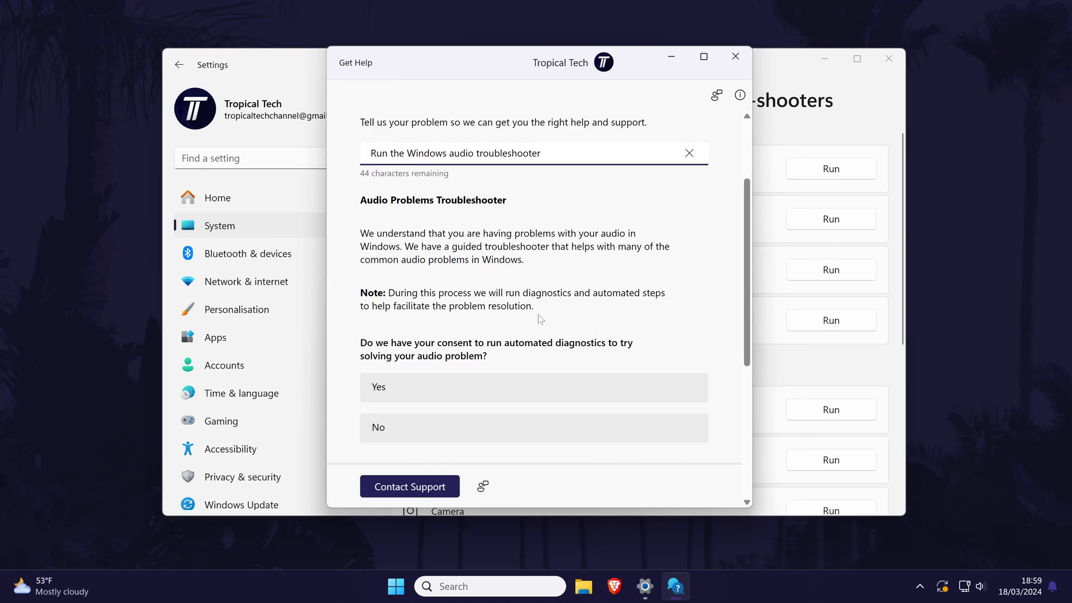
scroll(538, 318, "down", 3)
left_click_drag(360, 161, 567, 177)
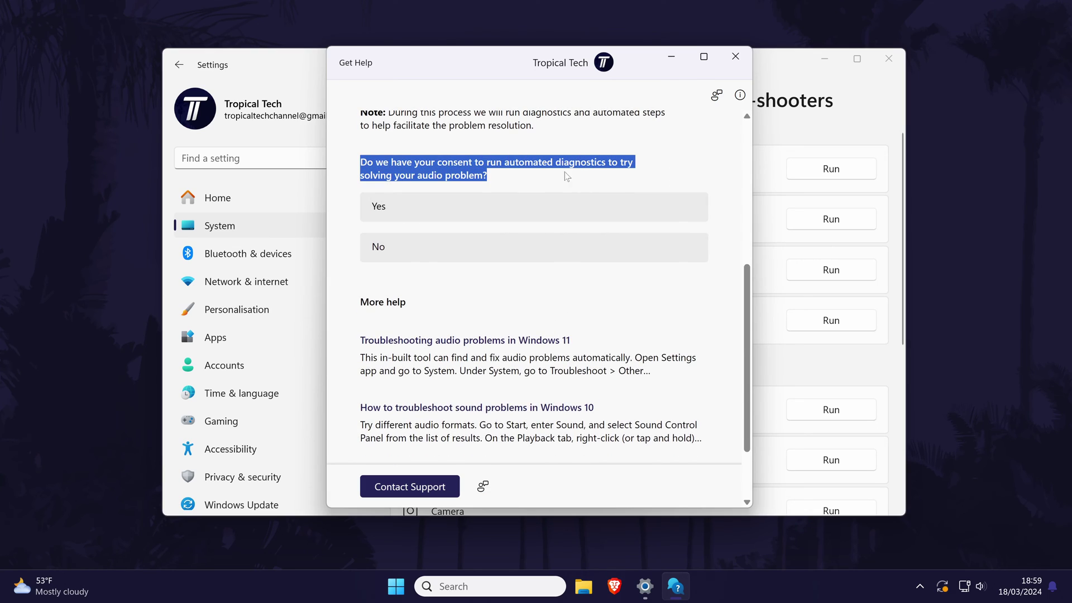
Answer Yes in Get Help to allow automated audio diagnostics to run
left_click(546, 207)
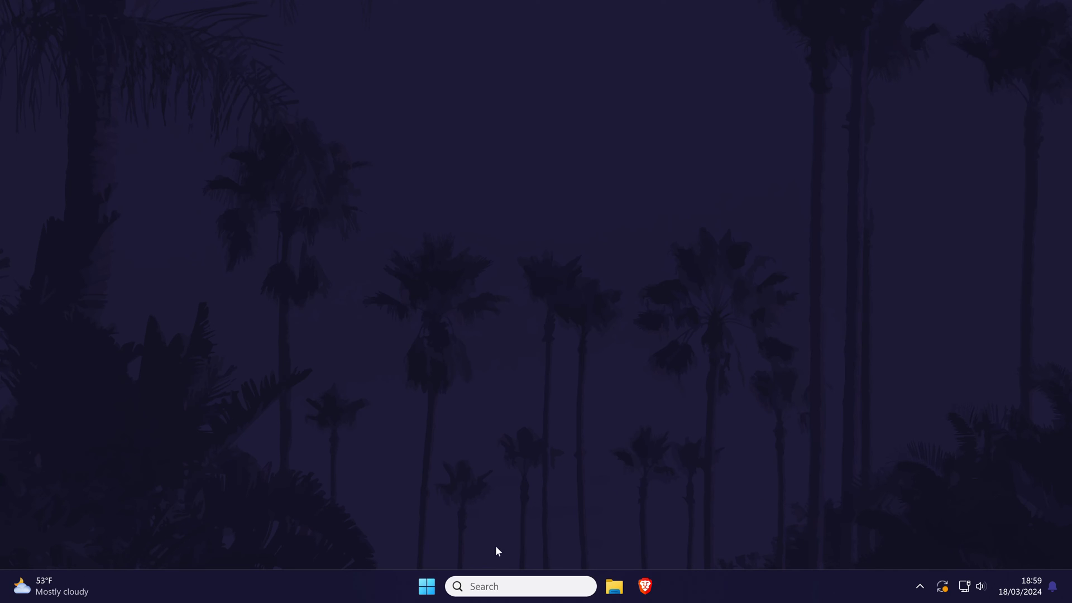
left_click(427, 587)
left_click(710, 537)
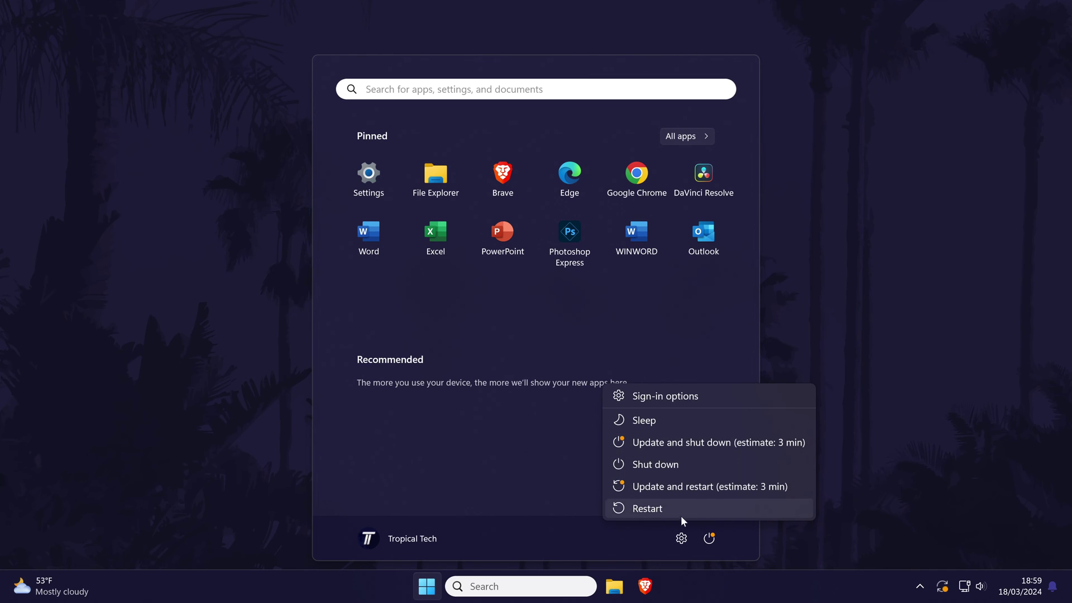
left_click(869, 500)
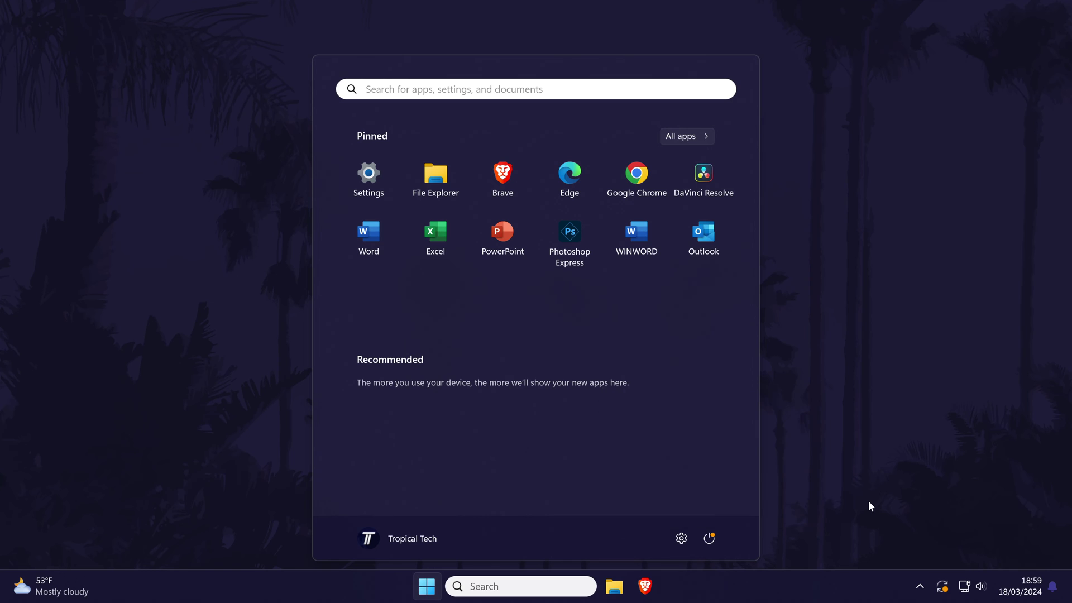